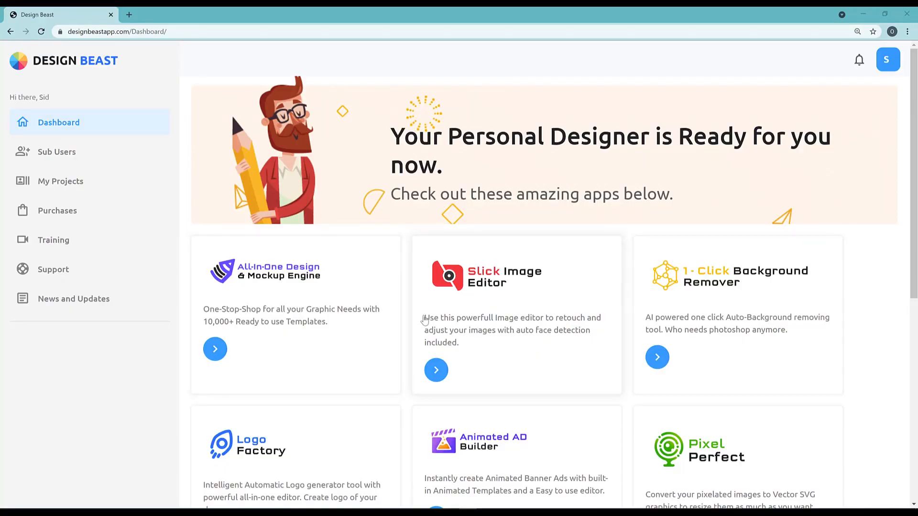
# Open the All-In-One Design & Mockup Engine and filter the templates to Facebook Ads
pyautogui.click(215, 349)
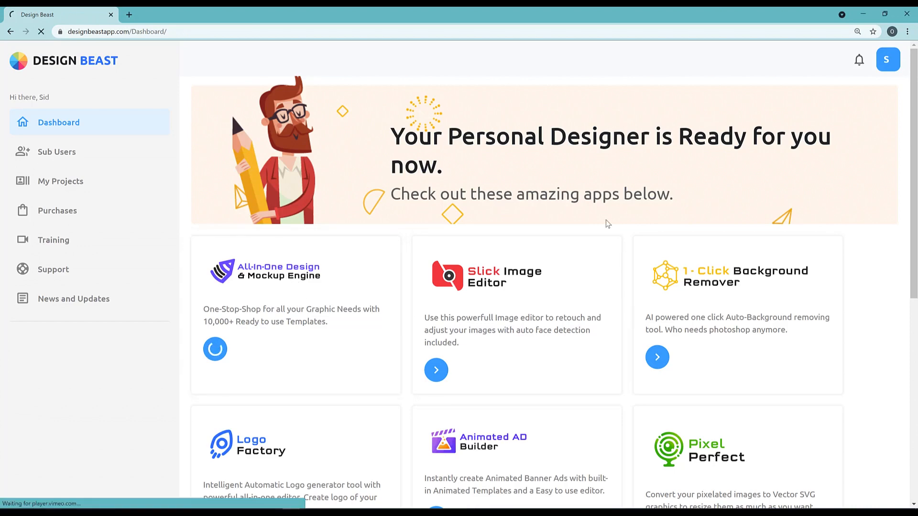
pyautogui.scroll(-5, 269, 335)
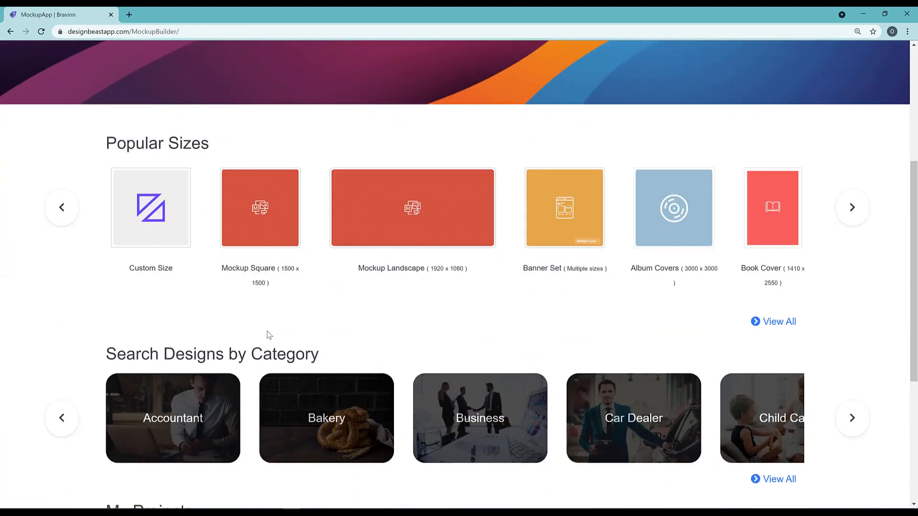
pyautogui.scroll(-5, 381, 260)
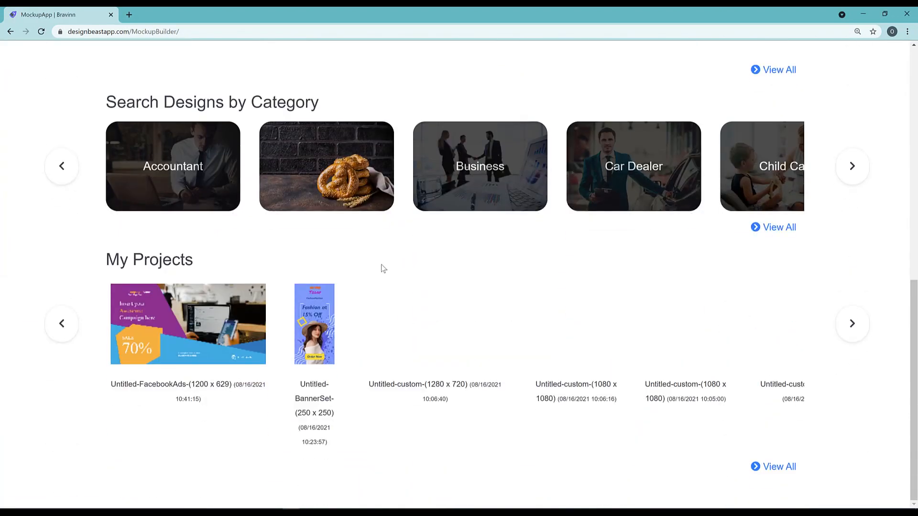
pyautogui.scroll(3, 382, 265)
pyautogui.scroll(6, 383, 267)
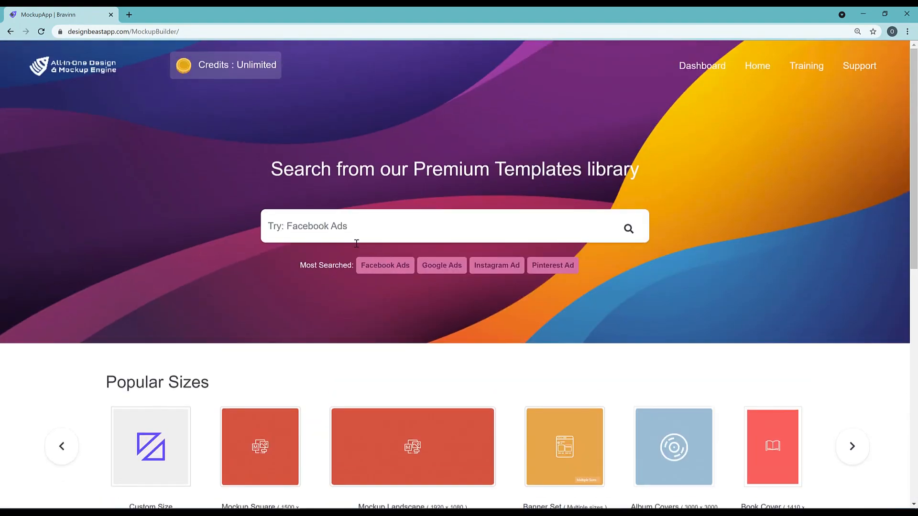
pyautogui.scroll(-1, 385, 269)
pyautogui.click(384, 266)
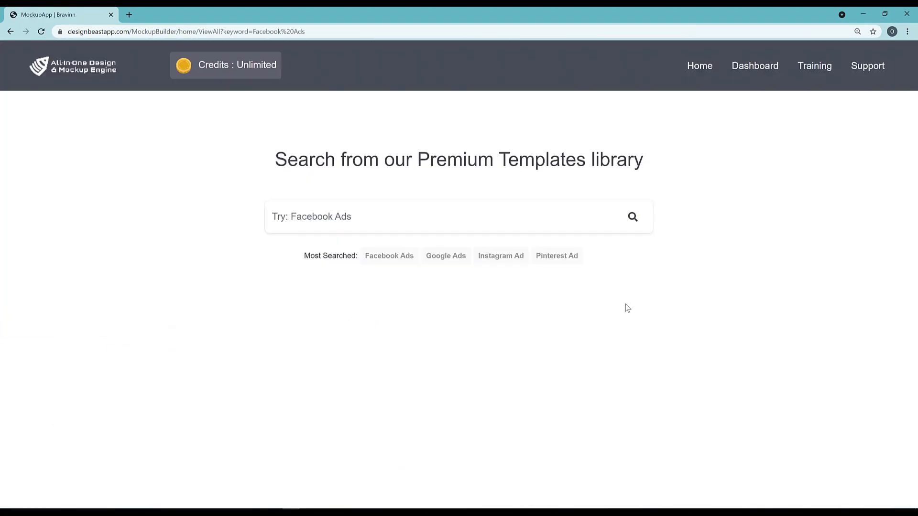
# Scroll through the Facebook Ads templates and pick the salon template
pyautogui.scroll(-5, 550, 315)
pyautogui.scroll(-8, 215, 263)
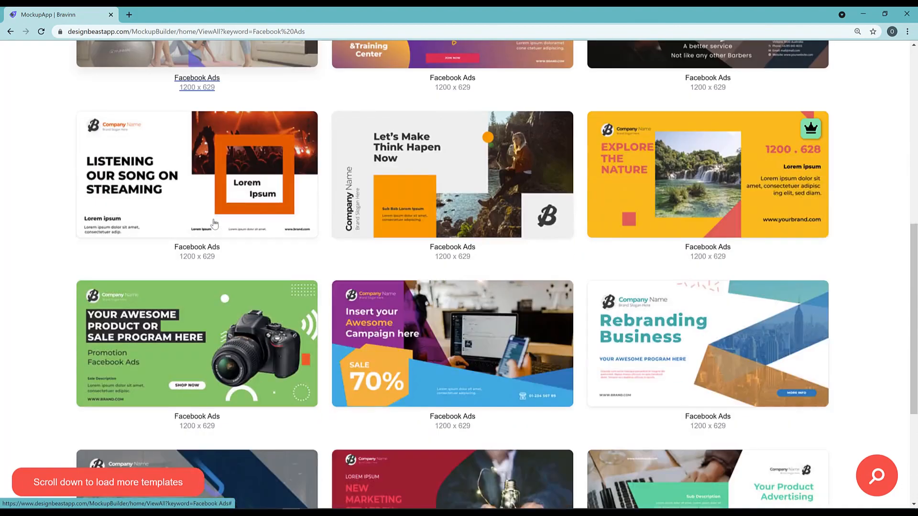
pyautogui.scroll(-10, 241, 254)
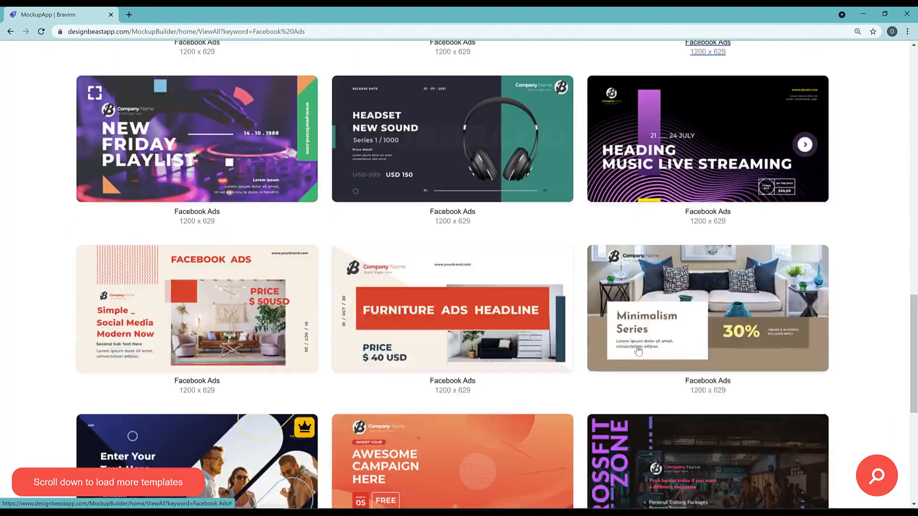
pyautogui.scroll(-4, 385, 343)
pyautogui.scroll(-9, 535, 407)
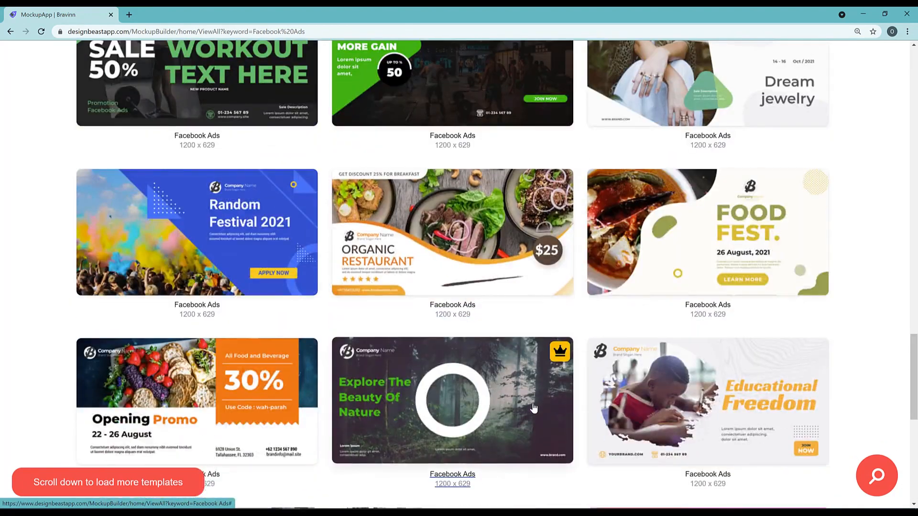
pyautogui.scroll(-10, 439, 430)
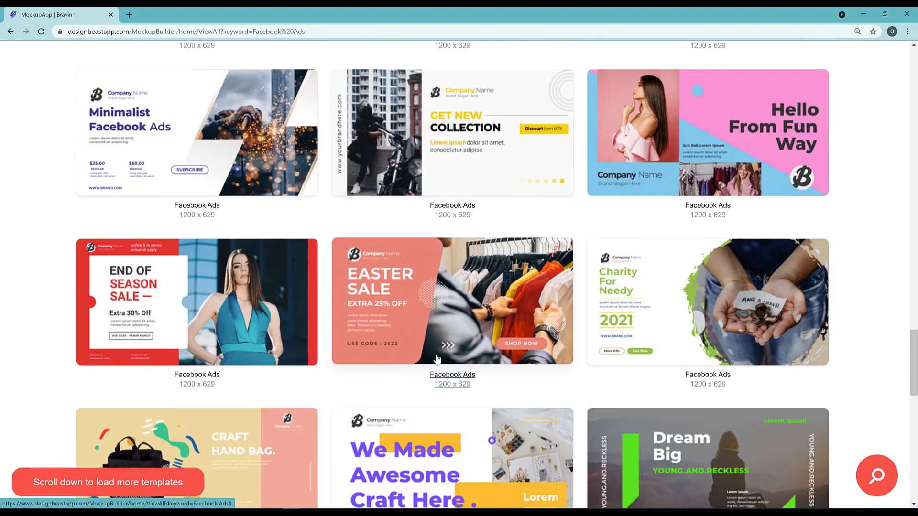
pyautogui.scroll(-5, 446, 353)
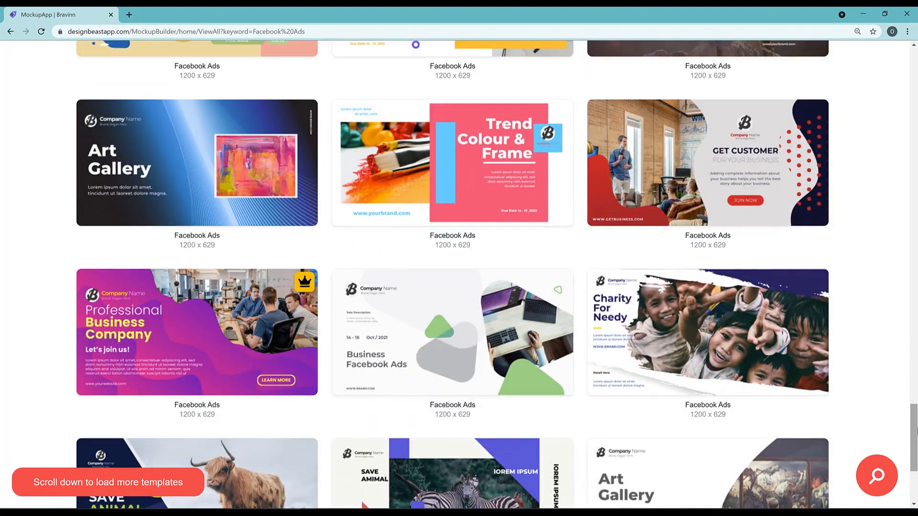
pyautogui.scroll(-10, 445, 354)
pyautogui.moveTo(914, 168); pyautogui.dragTo(913, 83)
pyautogui.click(619, 442)
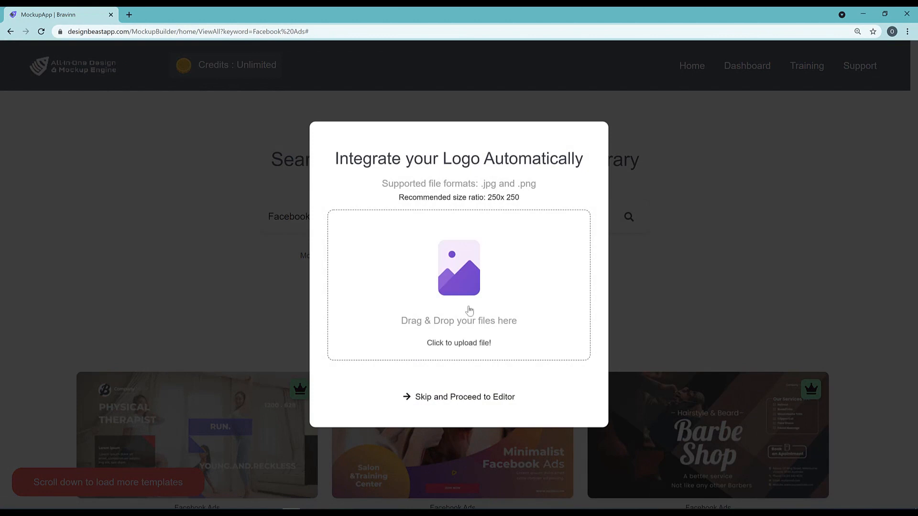
# Skip the logo prompt, then browse the Text, Images, Objects, My Objects and Background panels
pyautogui.click(466, 398)
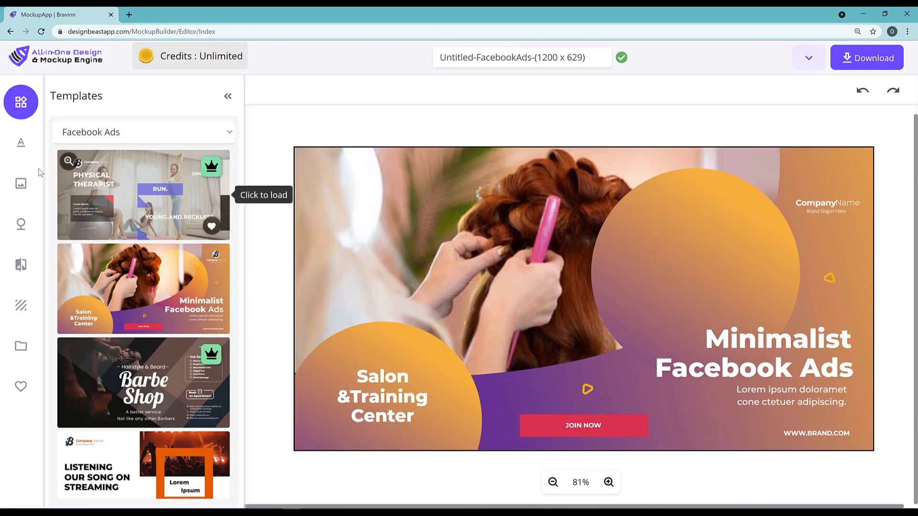
pyautogui.click(25, 142)
pyautogui.click(21, 184)
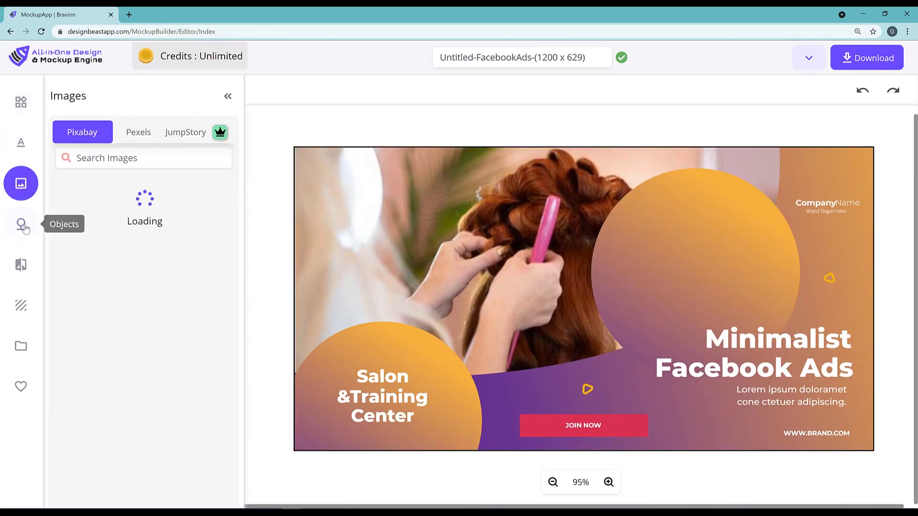
pyautogui.click(24, 230)
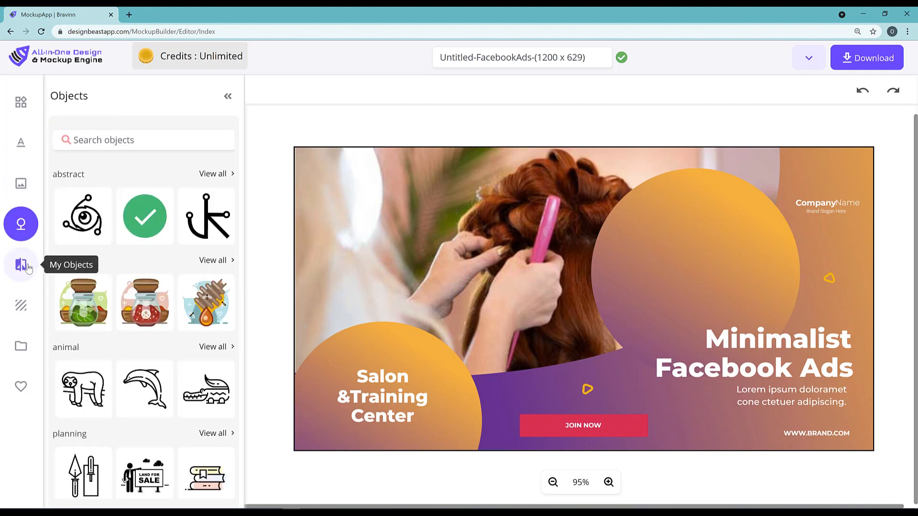
pyautogui.click(24, 266)
pyautogui.click(22, 305)
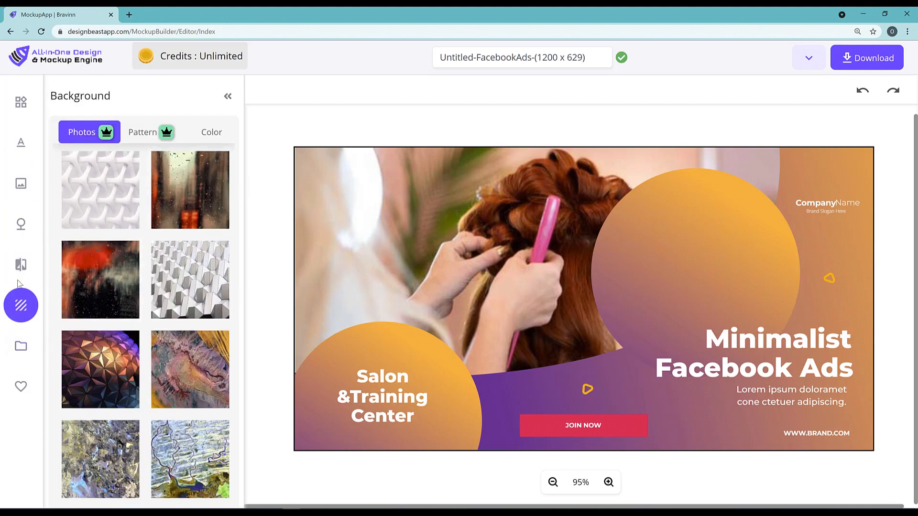
pyautogui.click(21, 264)
pyautogui.click(20, 223)
pyautogui.click(21, 183)
pyautogui.click(20, 142)
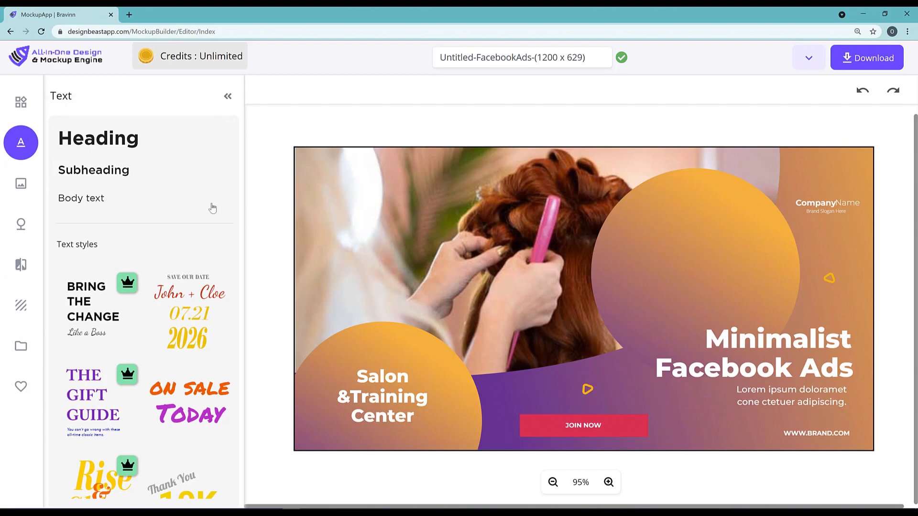
# Move the word Salon higher inside the bottom-left orange circle
pyautogui.click(389, 369)
pyautogui.moveTo(388, 369)
pyautogui.mouseDown()
pyautogui.moveTo(408, 310)
pyautogui.moveTo(394, 345)
pyautogui.moveTo(380, 355)
pyautogui.mouseUp()
pyautogui.moveTo(461, 372)
pyautogui.mouseDown()
pyautogui.moveTo(446, 373)
pyautogui.moveTo(449, 380)
pyautogui.moveTo(455, 370)
pyautogui.mouseUp()
# Select the background photo and inspect its layer ordering and transparency options
pyautogui.click(410, 273)
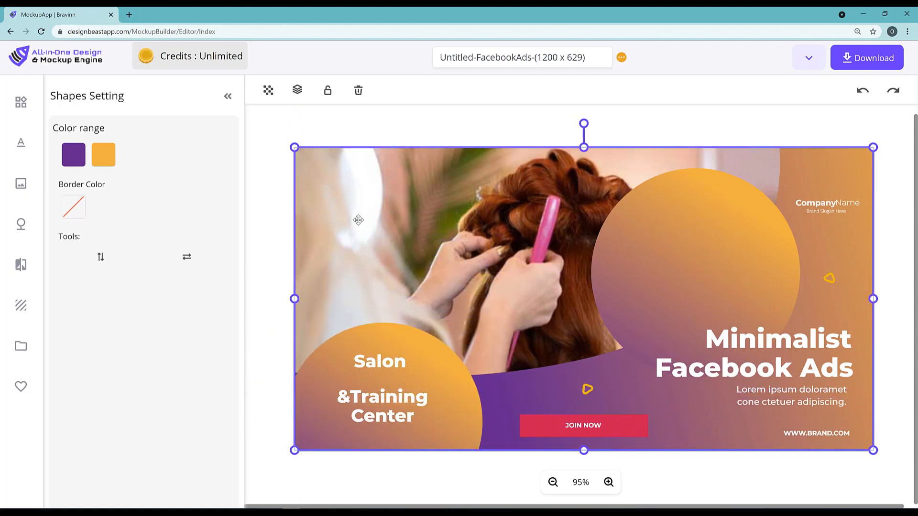
pyautogui.click(297, 90)
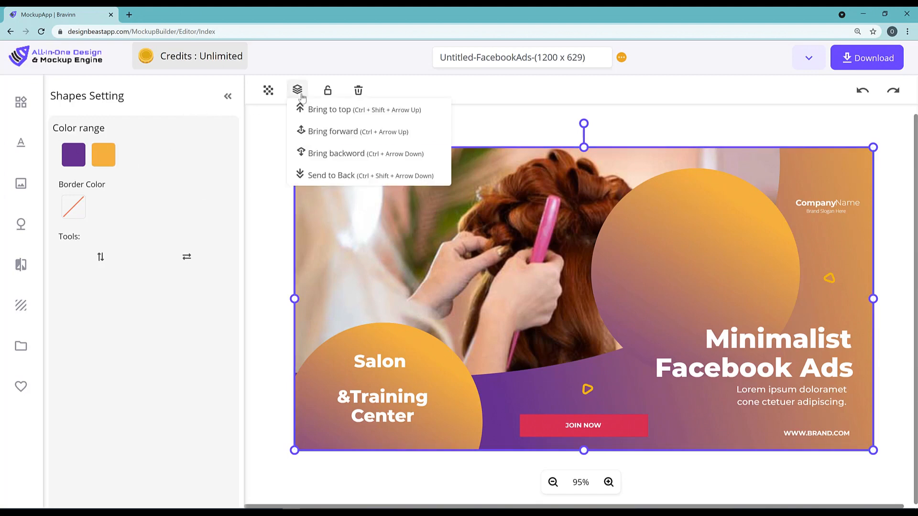
pyautogui.click(345, 128)
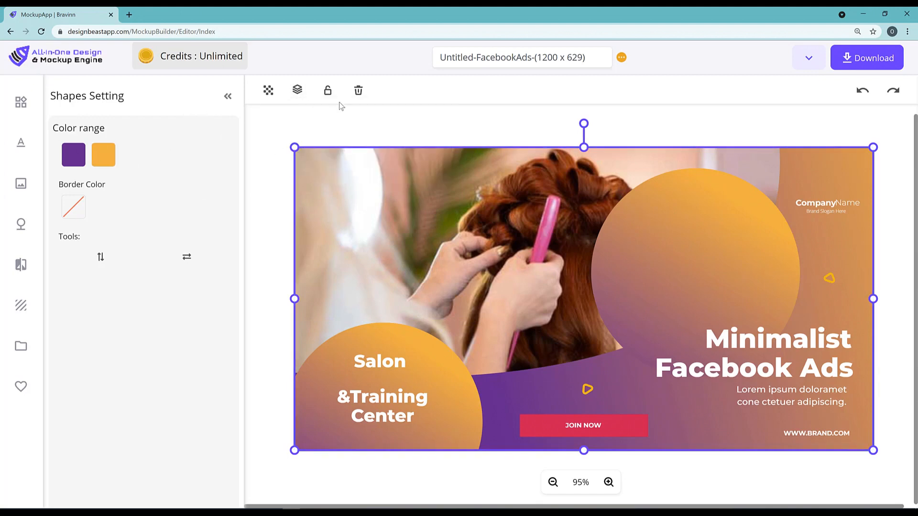
pyautogui.click(297, 90)
pyautogui.click(268, 90)
pyautogui.click(298, 89)
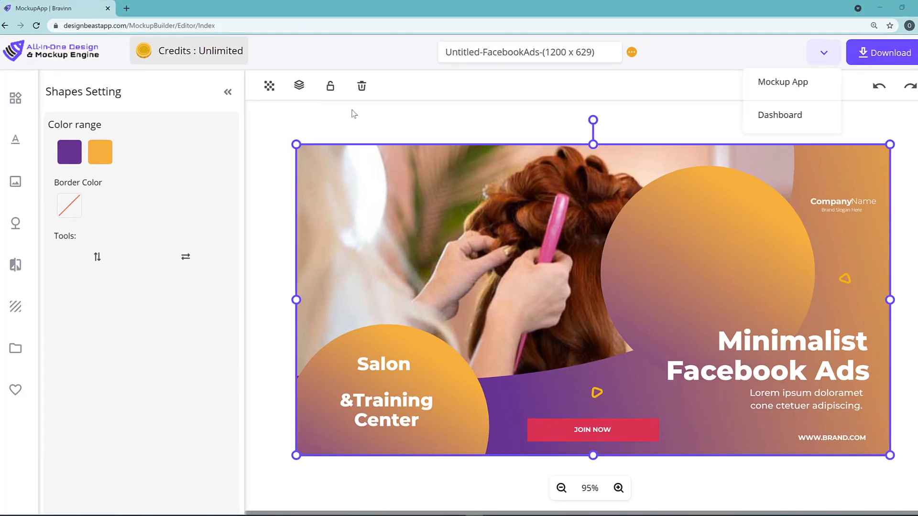
# Clear the selection and scroll through the Text styles panel
pyautogui.click(279, 124)
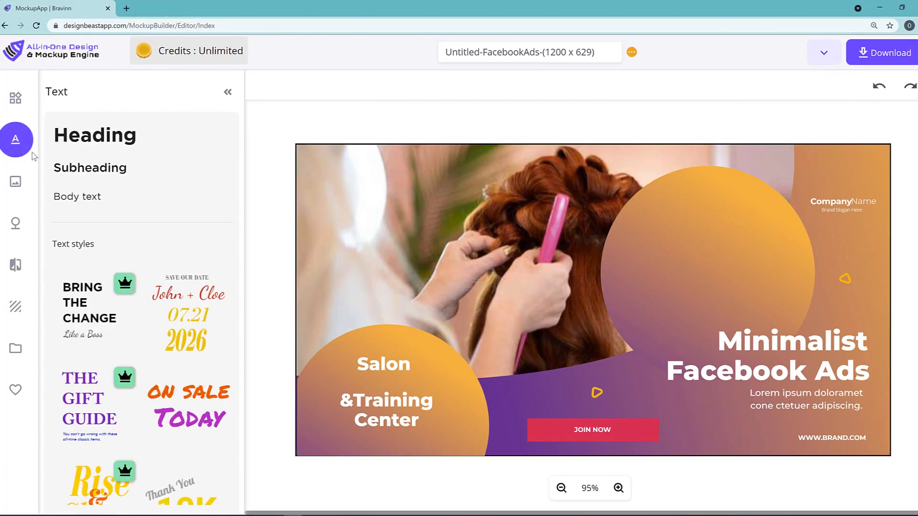
pyautogui.scroll(-10, 141, 277)
pyautogui.scroll(9, 140, 277)
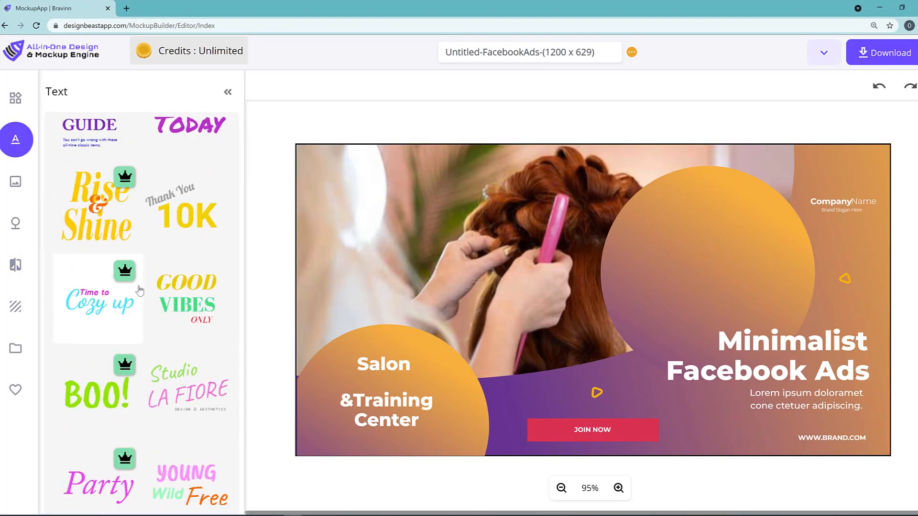
pyautogui.scroll(2, 141, 277)
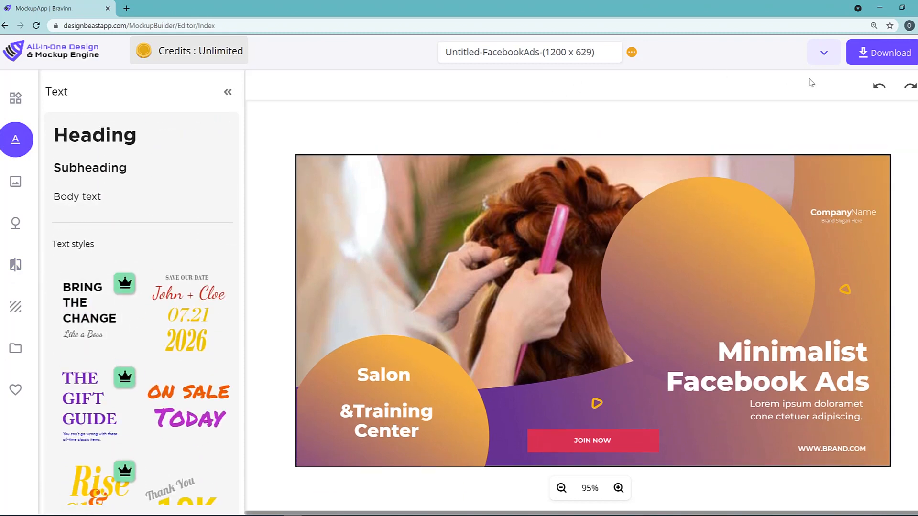
# Leave the mockup editor for the dashboard without saving
pyautogui.click(824, 53)
pyautogui.click(791, 124)
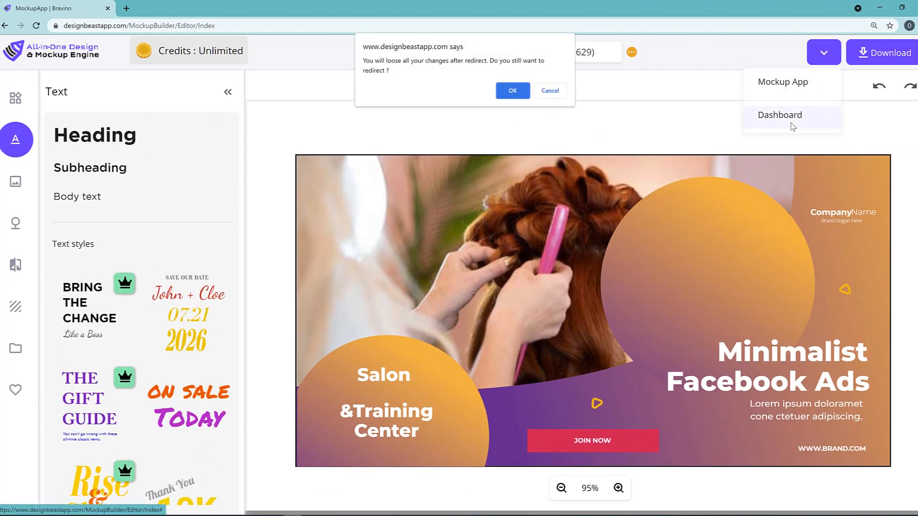
pyautogui.click(513, 93)
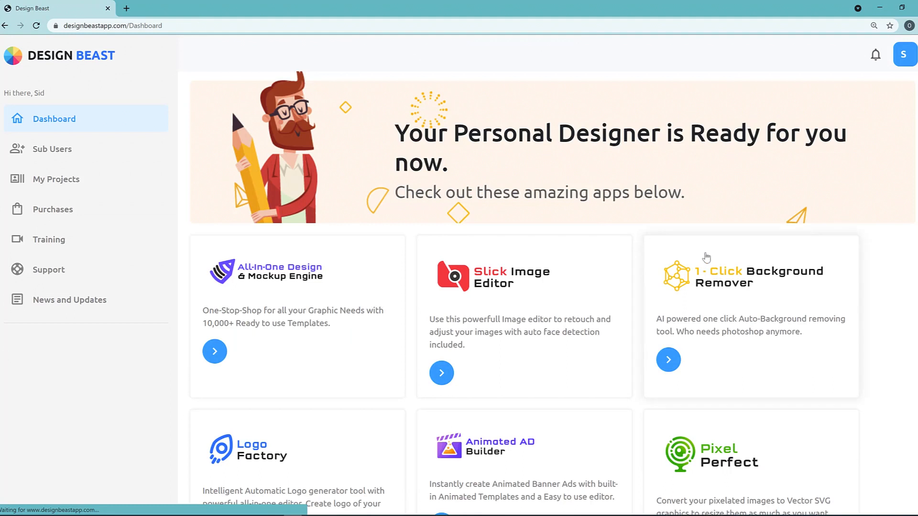
# Open the 1-Click Background Remover and send the cut-out beach couple to the touch-up editor
pyautogui.scroll(-1, 706, 258)
pyautogui.click(669, 311)
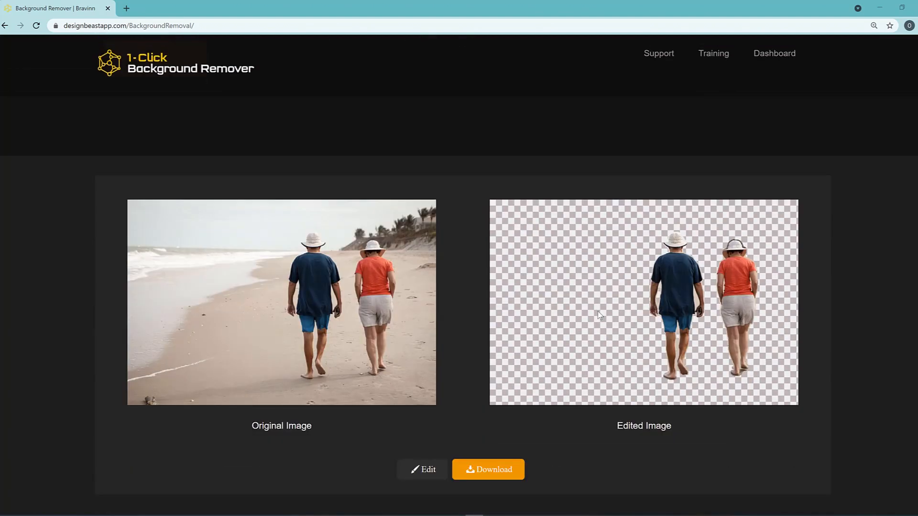
pyautogui.scroll(1, 750, 338)
pyautogui.scroll(-2, 717, 322)
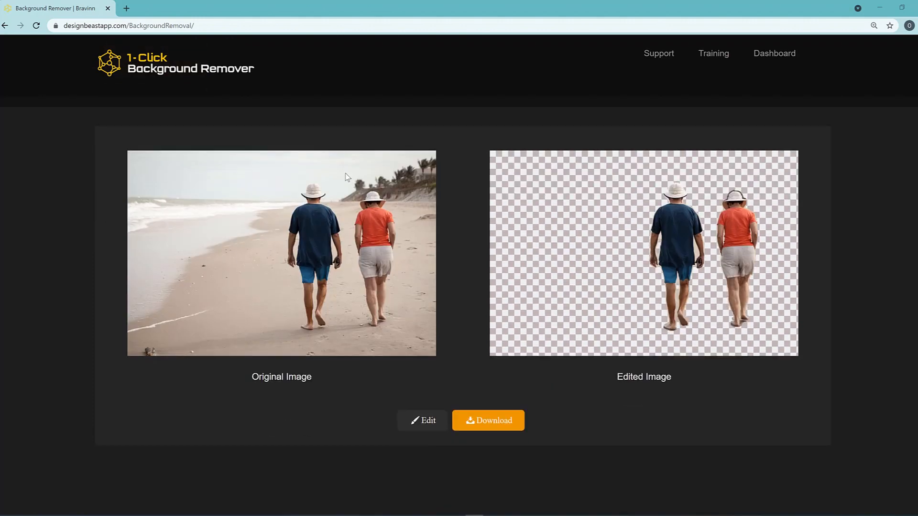
pyautogui.scroll(1, 314, 309)
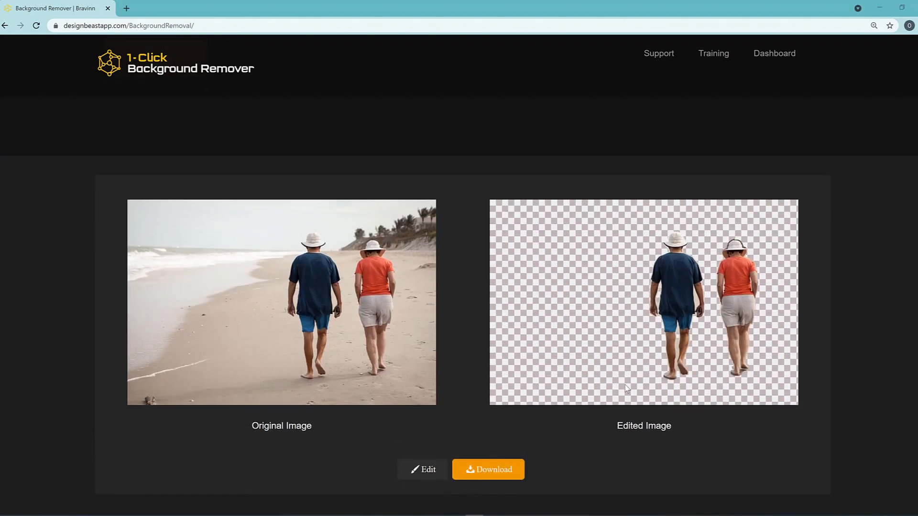
pyautogui.click(428, 470)
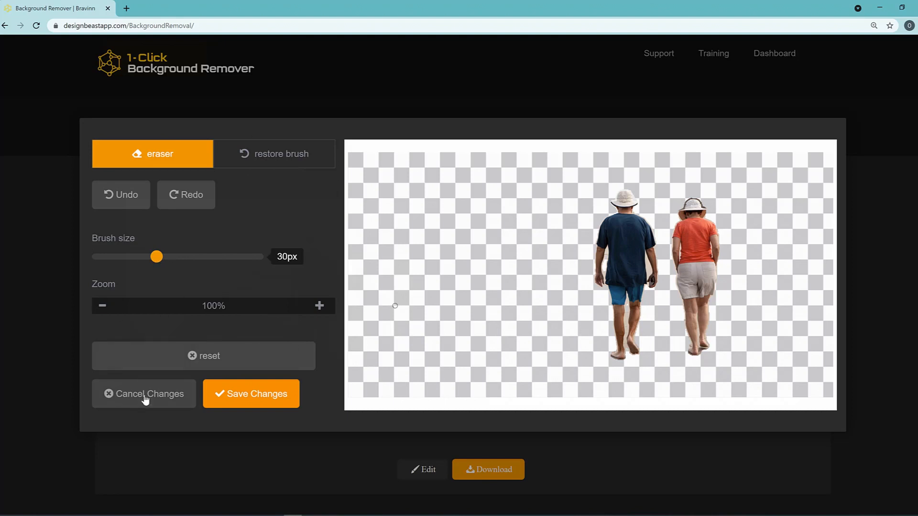
# Discard the touch-ups, close the editor, and go back to the Design Beast dashboard
pyautogui.click(146, 399)
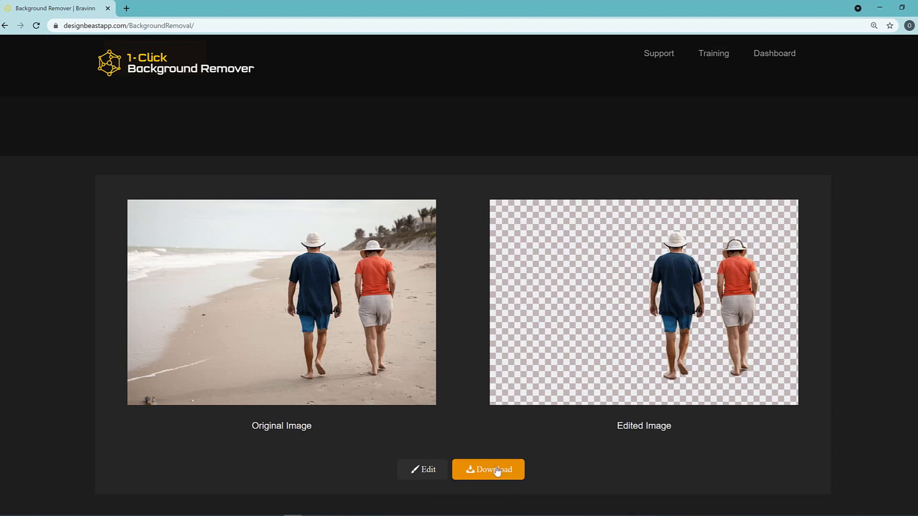
pyautogui.click(779, 56)
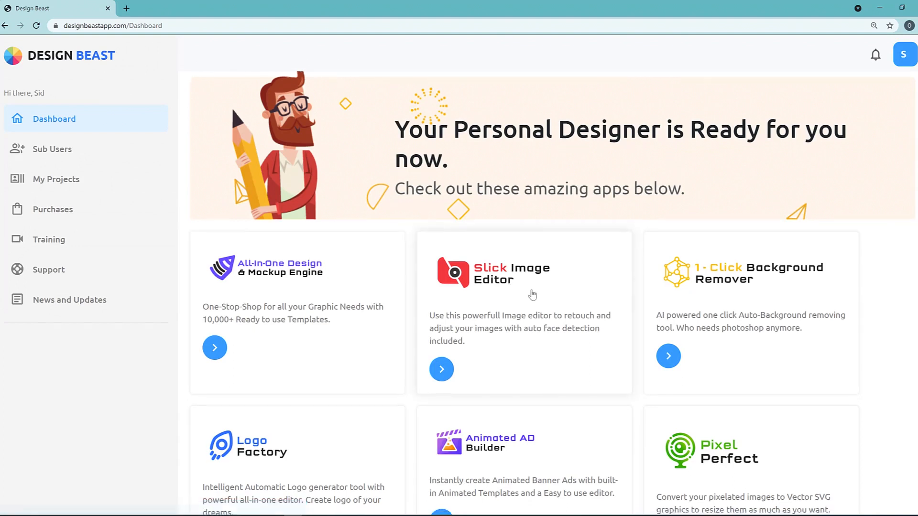
# In Logo Factory, enter company Fast Real Estate and tagline 'We Sell Houses Fast'
pyautogui.scroll(-1, 235, 412)
pyautogui.click(214, 495)
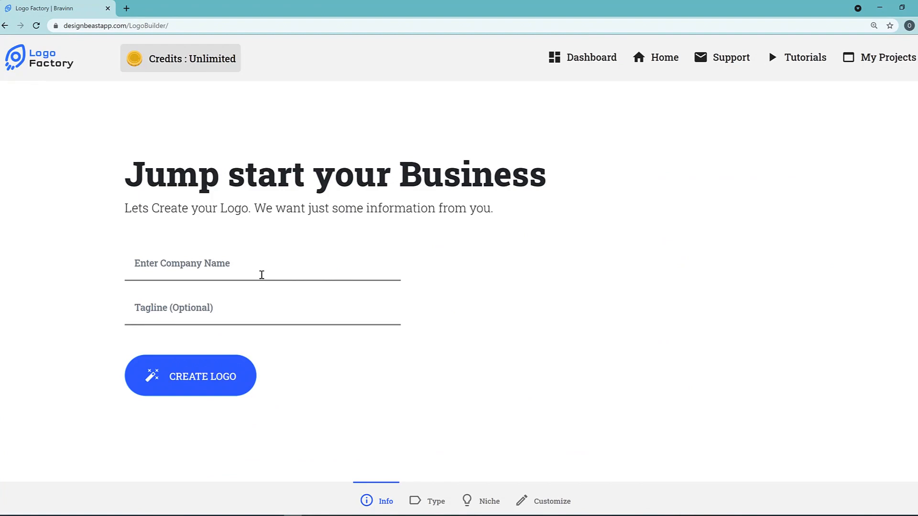
pyautogui.click(261, 274)
pyautogui.write('Real Estate')
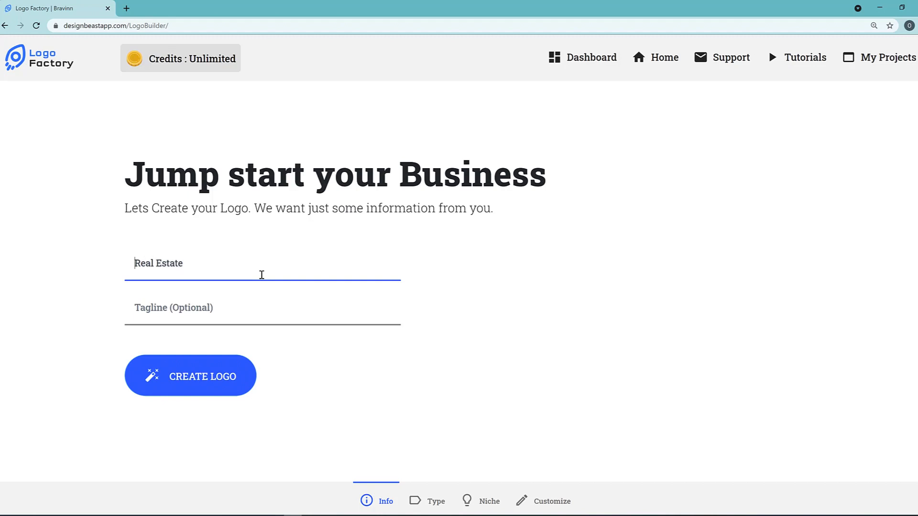
pyautogui.write('Fast')
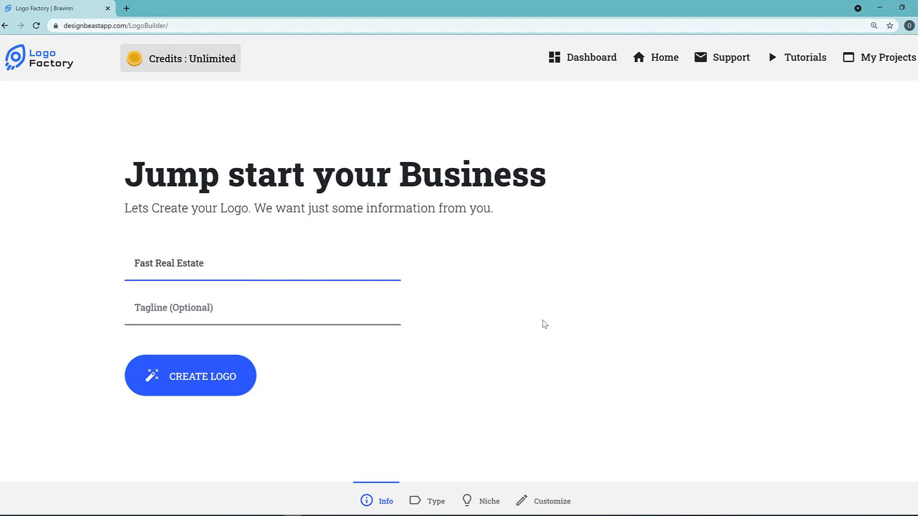
pyautogui.click(184, 298)
pyautogui.write('We Sell Houses Fast')
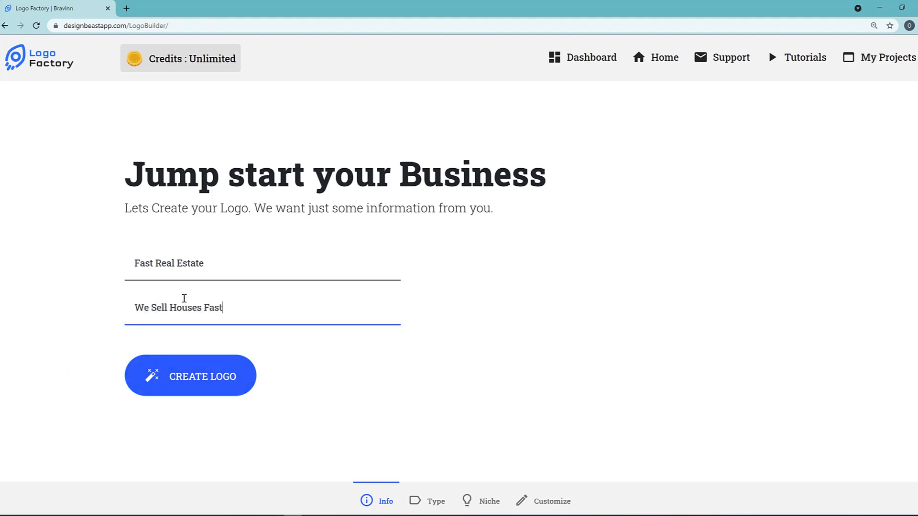
pyautogui.click(182, 371)
# Pick Graphical and Initials styles and the RealEstate niche, then create the logos
pyautogui.scroll(-1, 486, 303)
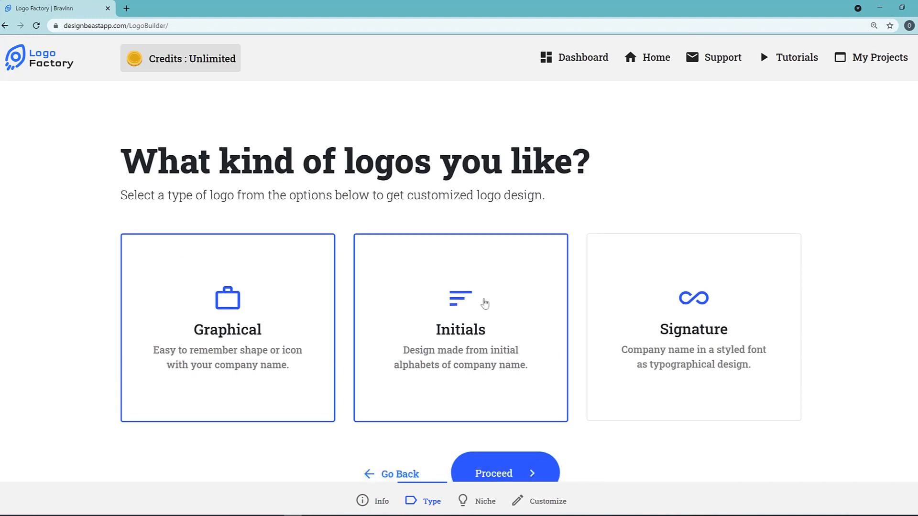
pyautogui.click(427, 350)
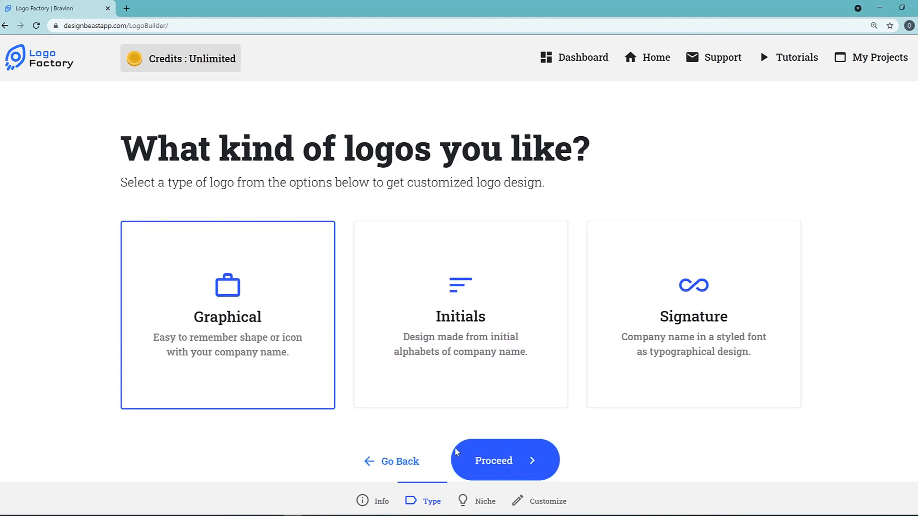
pyautogui.click(517, 462)
pyautogui.click(285, 263)
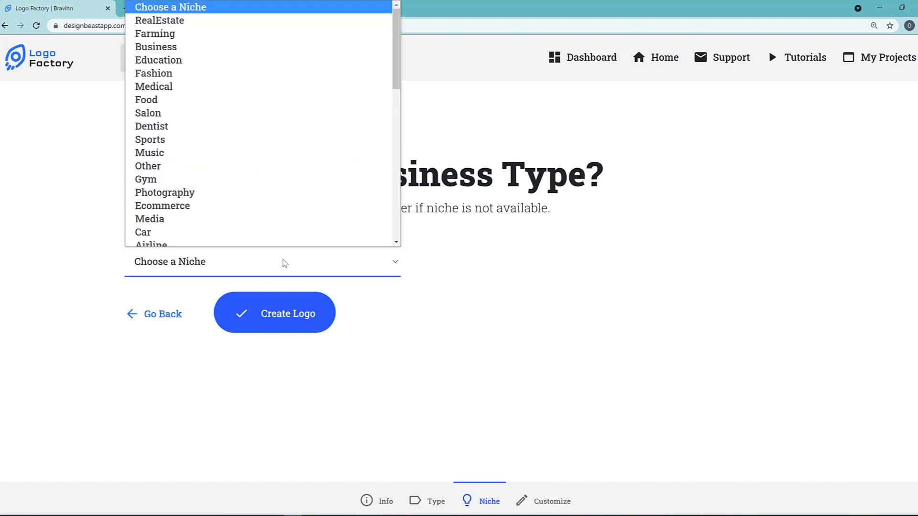
pyautogui.click(209, 22)
pyautogui.click(302, 329)
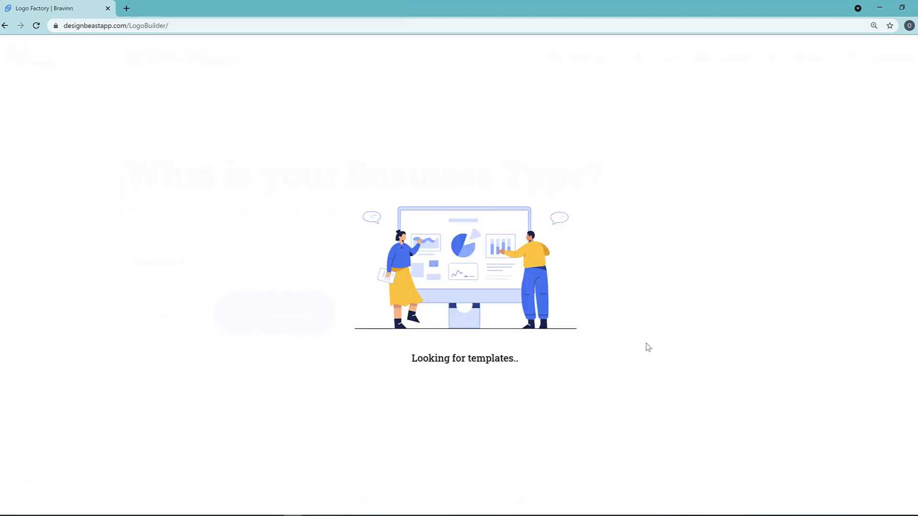
# Load more logo designs and open the palm-tree house logo for editing
pyautogui.scroll(-15, 645, 344)
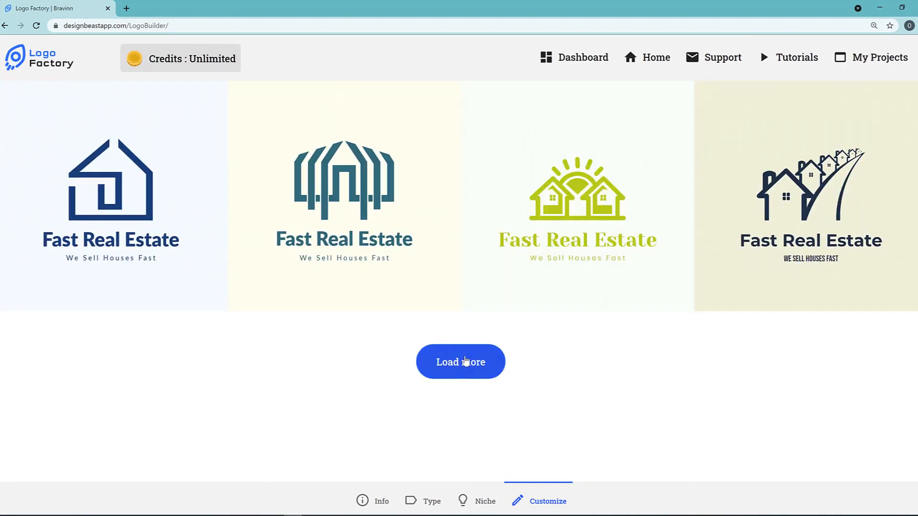
pyautogui.click(463, 360)
pyautogui.scroll(-15, 610, 311)
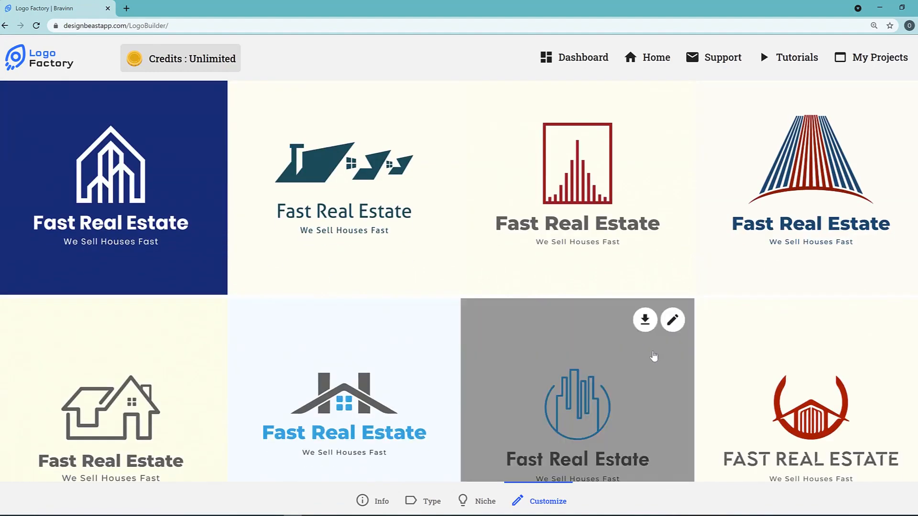
pyautogui.scroll(15, 707, 366)
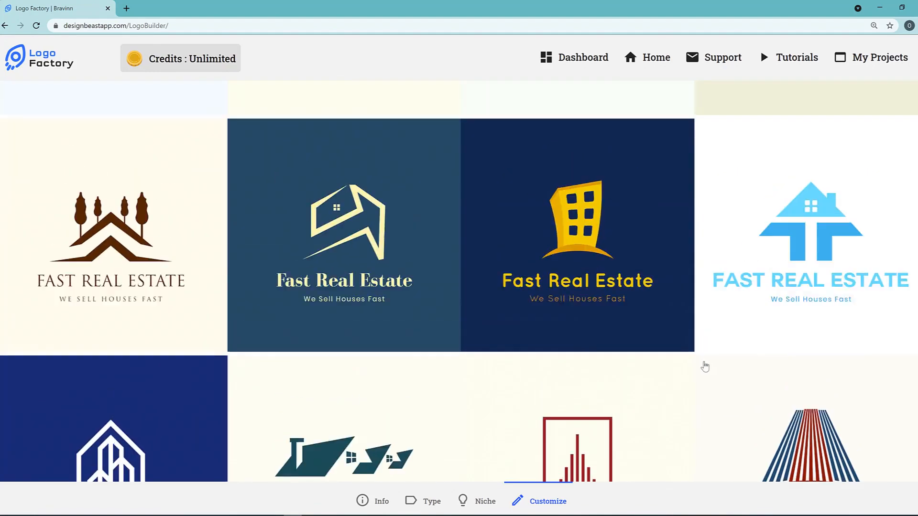
pyautogui.scroll(8, 613, 361)
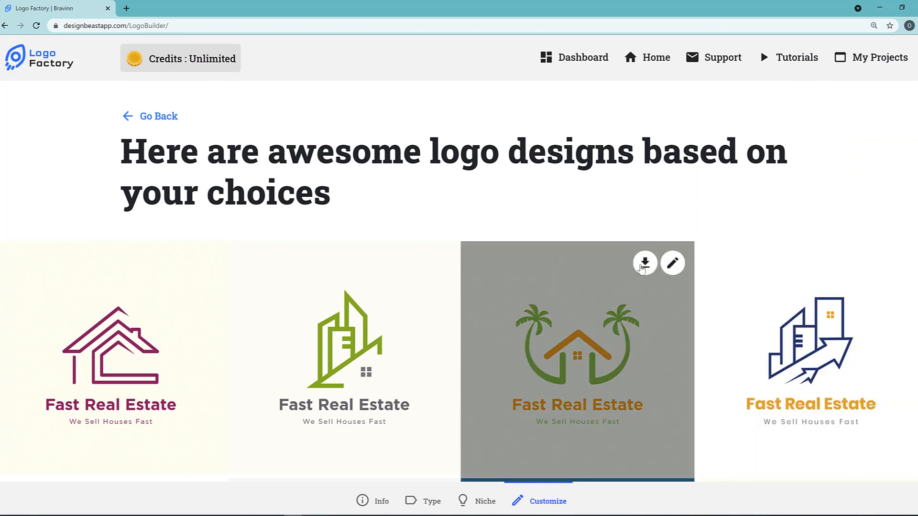
pyautogui.click(673, 263)
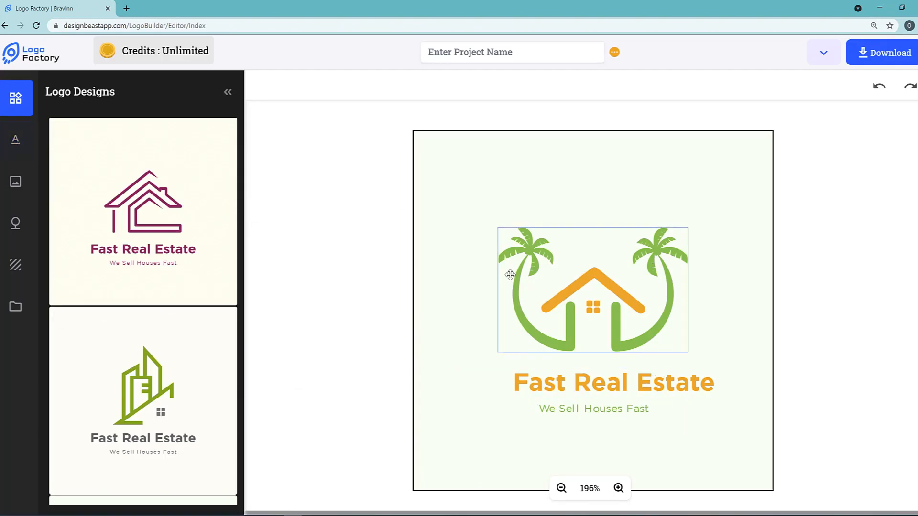
# Choose Dashboard from the editor menu and confirm discarding the palm-tree logo changes
pyautogui.scroll(-1, 575, 465)
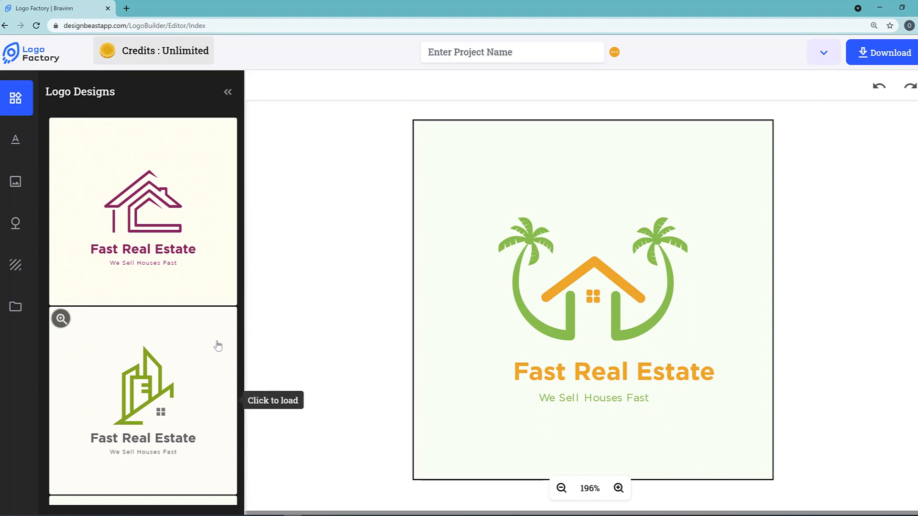
pyautogui.click(823, 55)
pyautogui.click(784, 116)
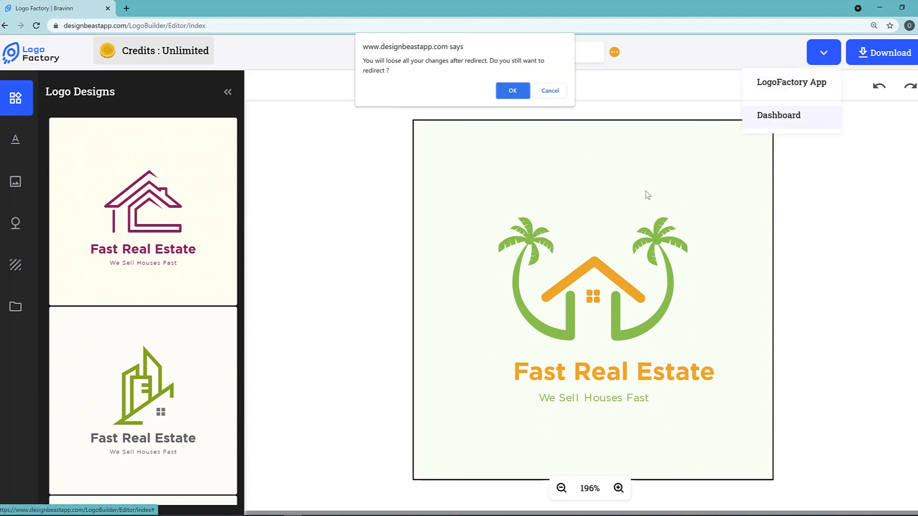
pyautogui.click(510, 92)
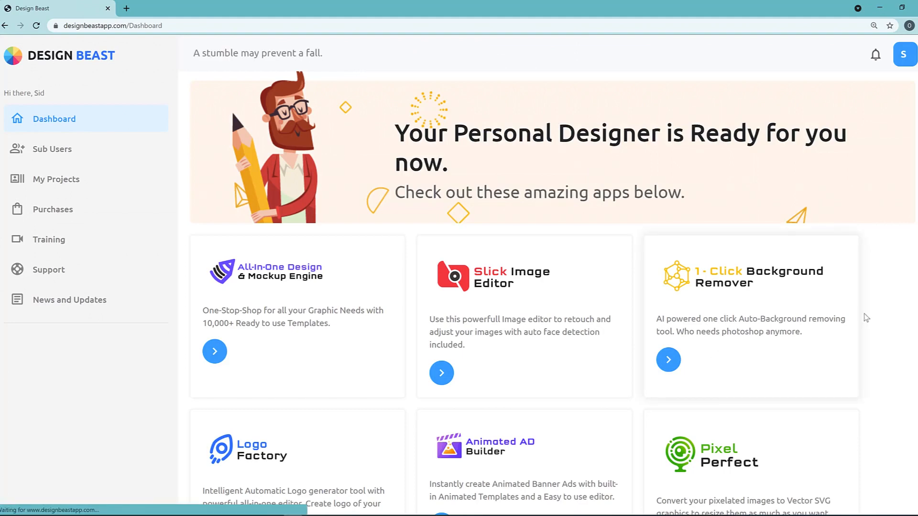
# Scroll down to the 3D - Live Motion Photos card and open that app
pyautogui.scroll(-1, 868, 318)
pyautogui.scroll(-1, 868, 318)
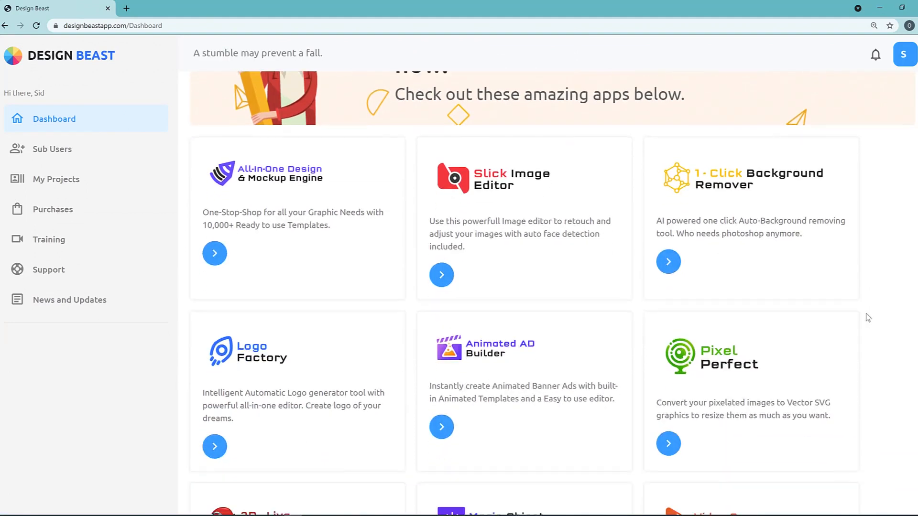
pyautogui.scroll(1, 868, 318)
pyautogui.scroll(-2, 868, 318)
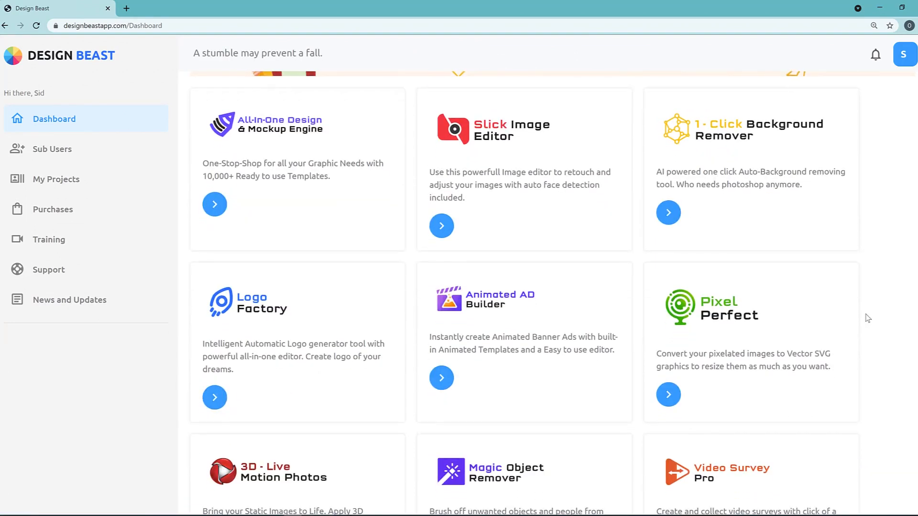
pyautogui.scroll(-2, 868, 318)
pyautogui.click(216, 494)
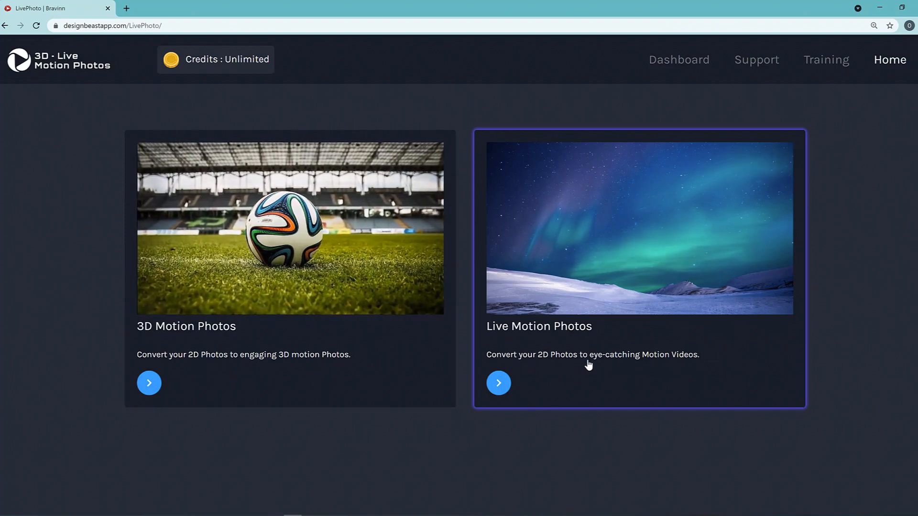
# Choose Live Motion Photos, enlarge the Landscape crop on the rally photo, and proceed
pyautogui.click(796, 335)
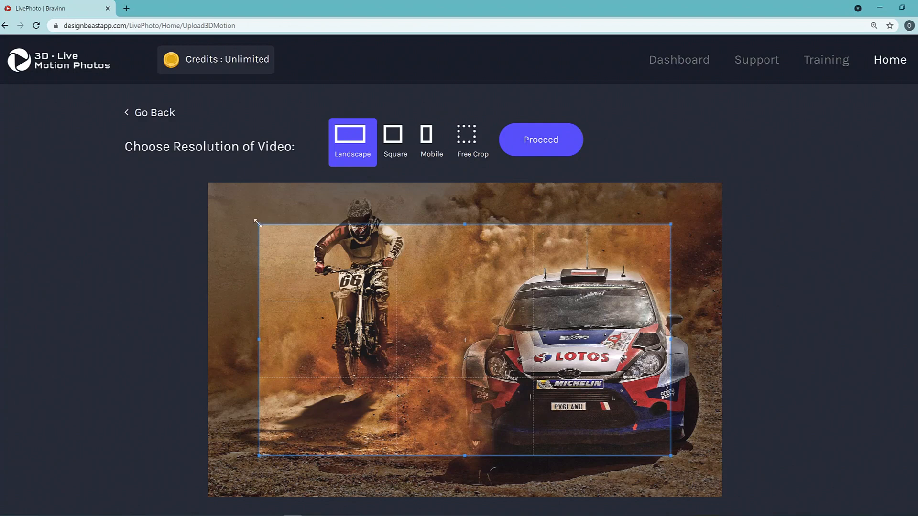
pyautogui.moveTo(257, 223); pyautogui.dragTo(218, 201)
pyautogui.moveTo(537, 277); pyautogui.dragTo(559, 271)
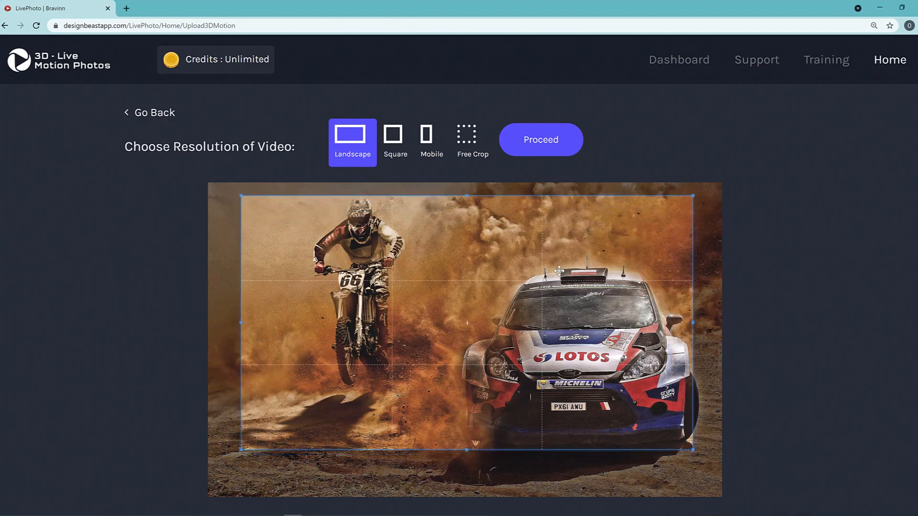
pyautogui.moveTo(695, 453); pyautogui.dragTo(713, 468)
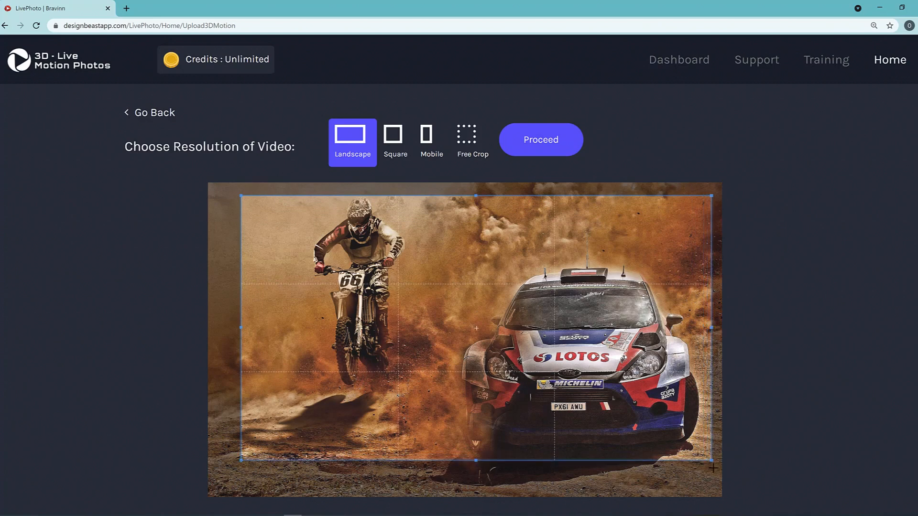
pyautogui.moveTo(610, 400); pyautogui.dragTo(595, 396)
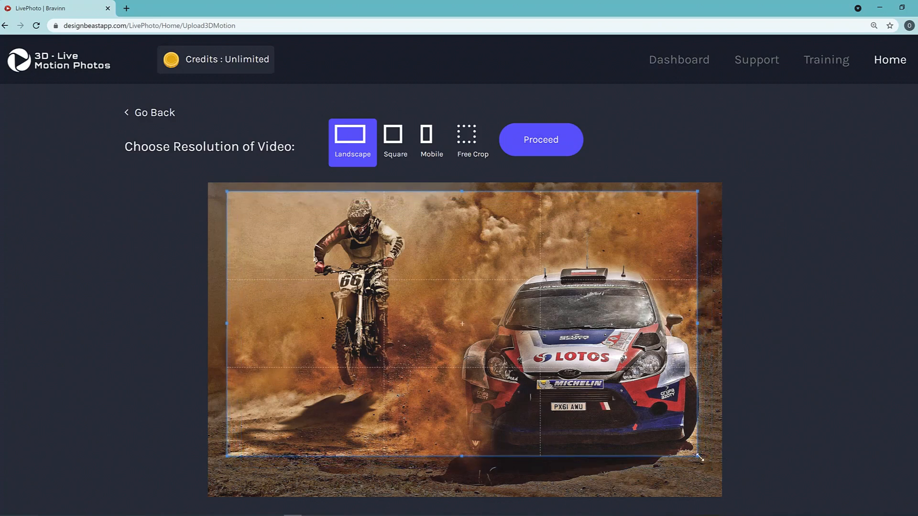
pyautogui.moveTo(699, 458); pyautogui.dragTo(717, 467)
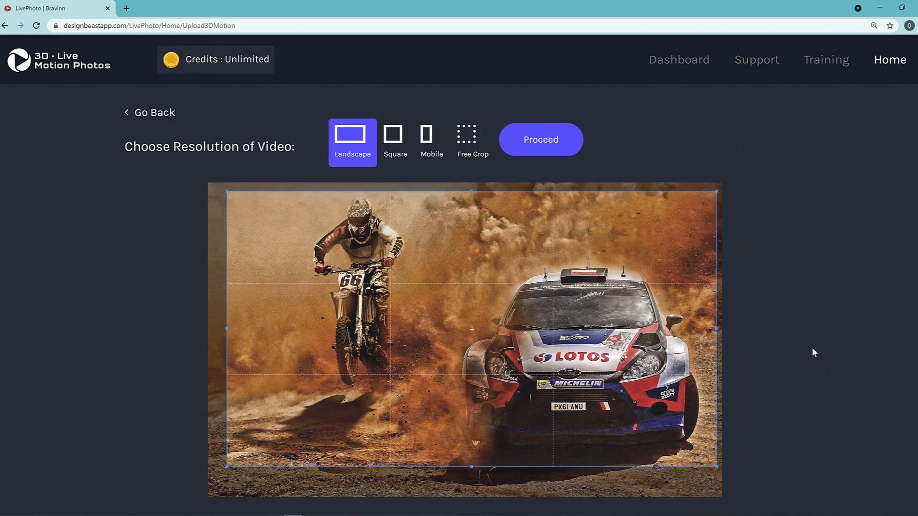
pyautogui.click(549, 152)
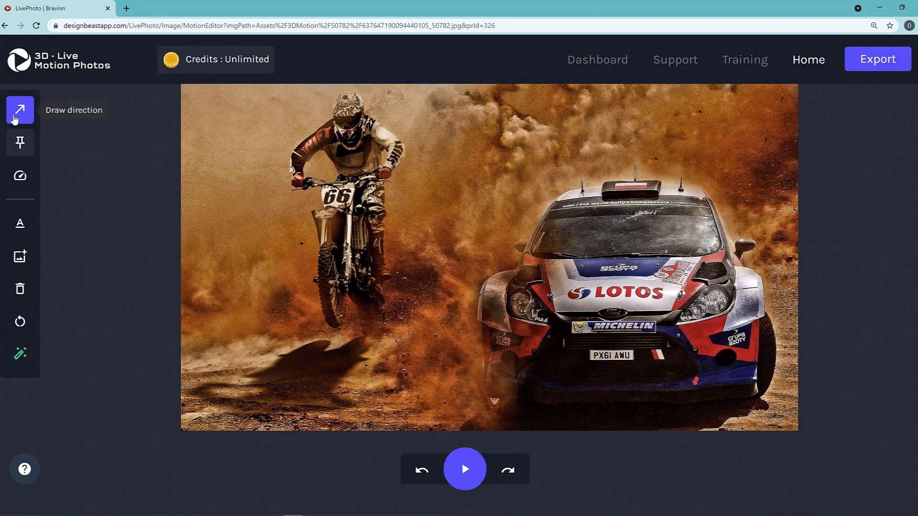
# Switch to the Pin points tool and anchor pins around the dirt bike rider
pyautogui.click(20, 117)
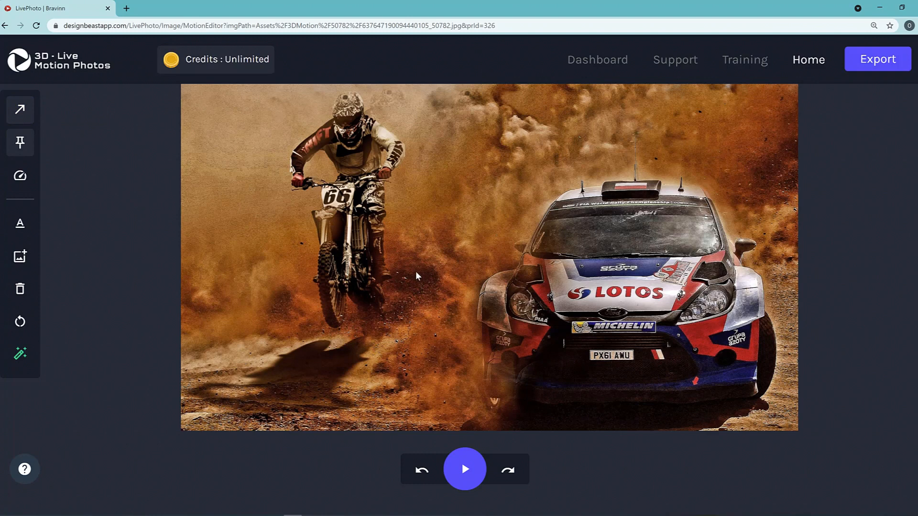
pyautogui.moveTo(27, 177)
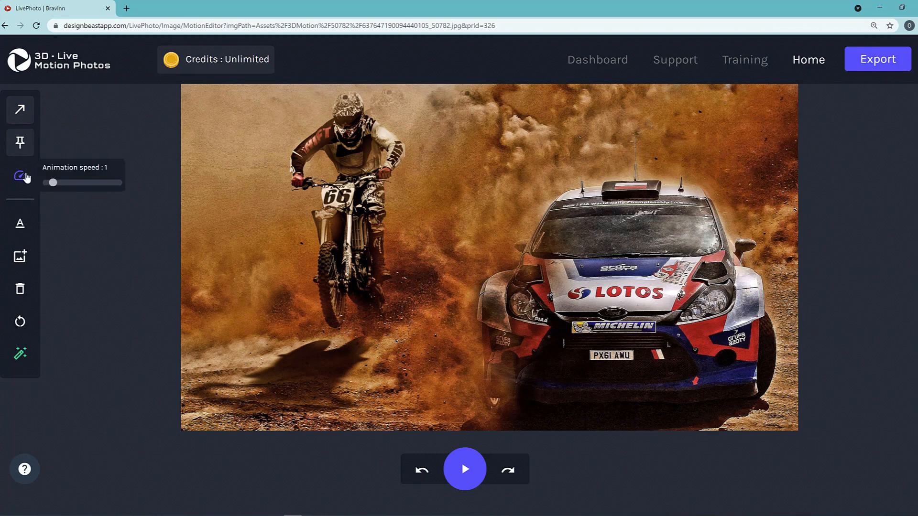
pyautogui.click(27, 150)
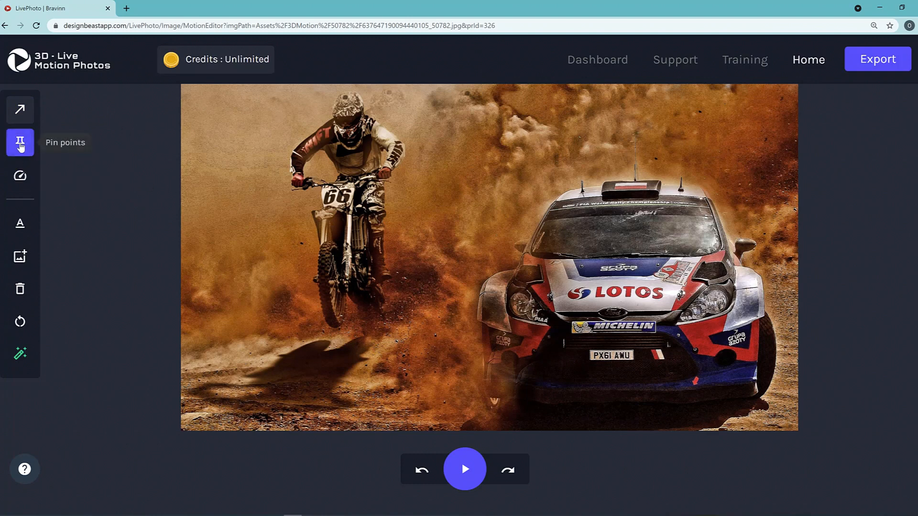
pyautogui.click(21, 145)
pyautogui.moveTo(27, 189)
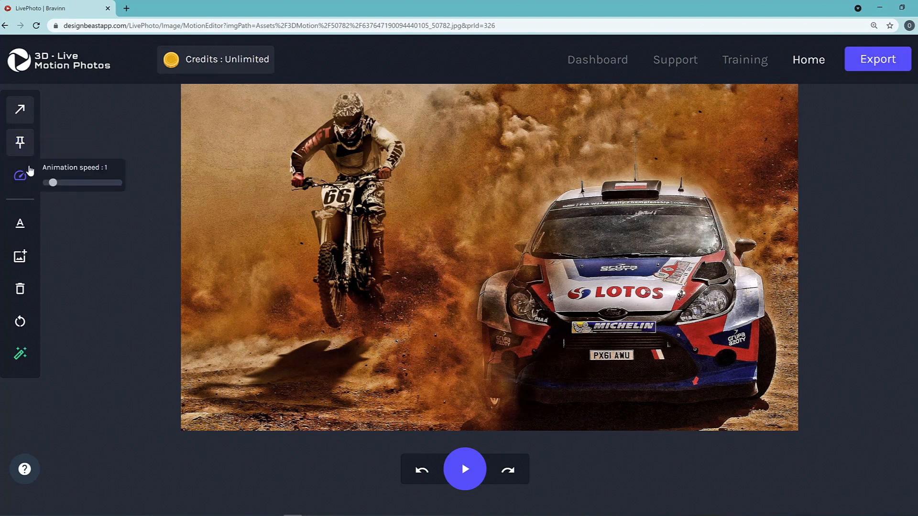
pyautogui.click(20, 143)
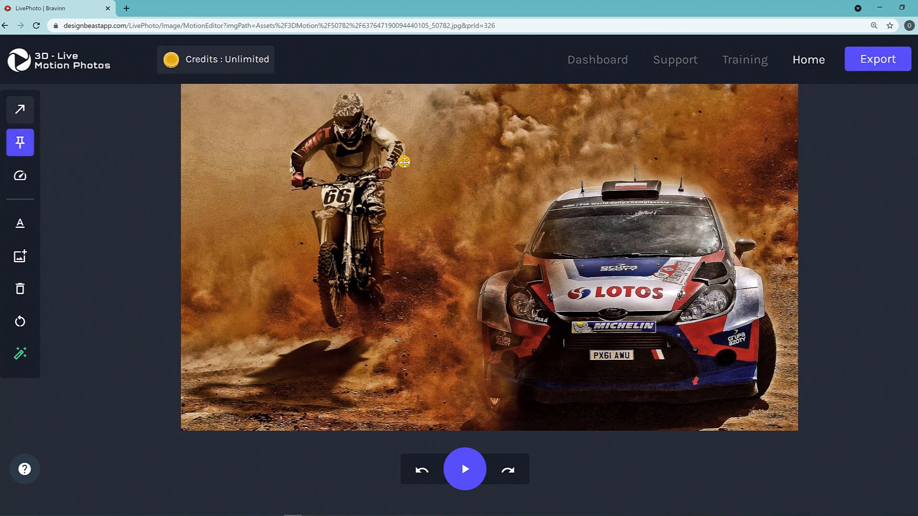
pyautogui.moveTo(400, 166)
pyautogui.mouseDown()
pyautogui.moveTo(383, 325)
pyautogui.moveTo(361, 327)
pyautogui.moveTo(348, 297)
pyautogui.moveTo(344, 321)
pyautogui.moveTo(332, 323)
pyautogui.moveTo(317, 298)
pyautogui.moveTo(313, 250)
pyautogui.moveTo(312, 272)
pyautogui.moveTo(322, 191)
pyautogui.moveTo(293, 185)
pyautogui.moveTo(289, 156)
pyautogui.moveTo(297, 191)
pyautogui.moveTo(293, 149)
pyautogui.moveTo(344, 91)
pyautogui.moveTo(411, 150)
pyautogui.moveTo(403, 160)
pyautogui.moveTo(385, 127)
pyautogui.moveTo(407, 144)
pyautogui.mouseUp()
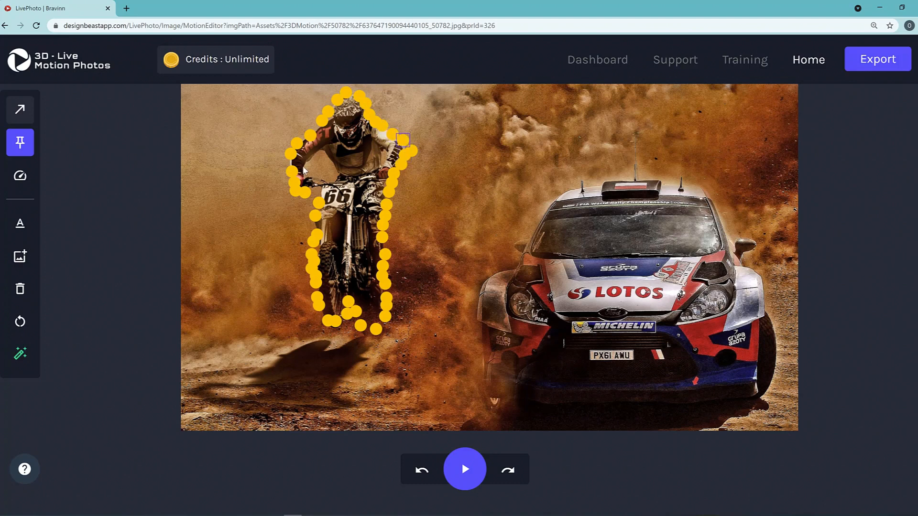
pyautogui.click(287, 162)
# Set the animation speed to 1.4, then play and stop the motion preview
pyautogui.click(20, 176)
pyautogui.moveTo(55, 182); pyautogui.dragTo(57, 184)
pyautogui.click(464, 471)
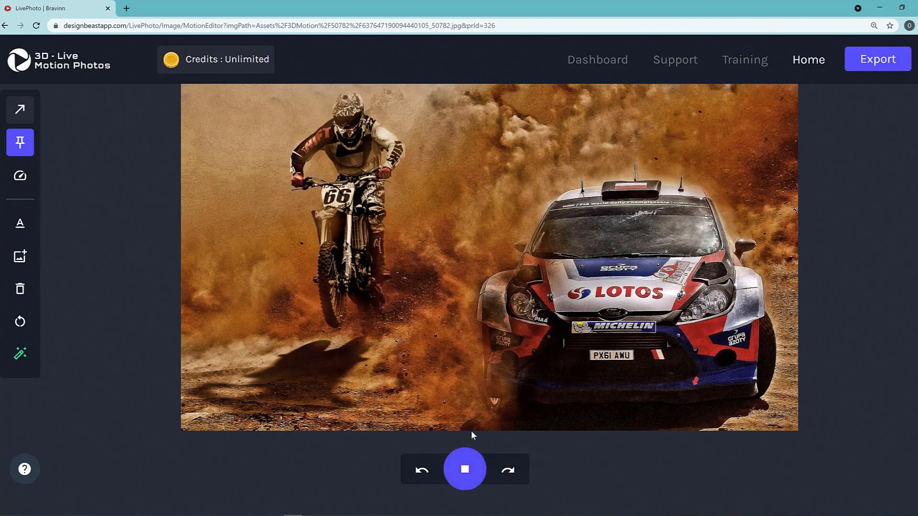
pyautogui.click(464, 471)
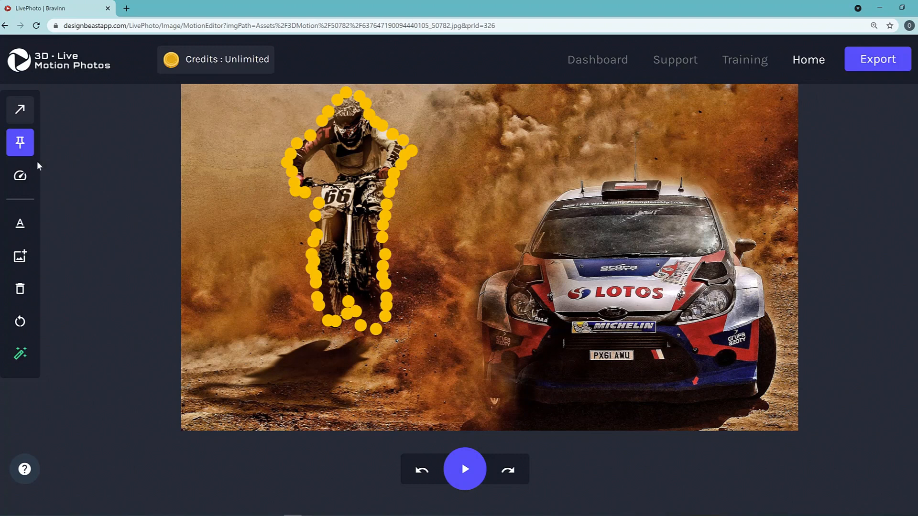
# Draw rightward motion arrows through the dust left of the rider, above the car and at the right edge
pyautogui.click(25, 113)
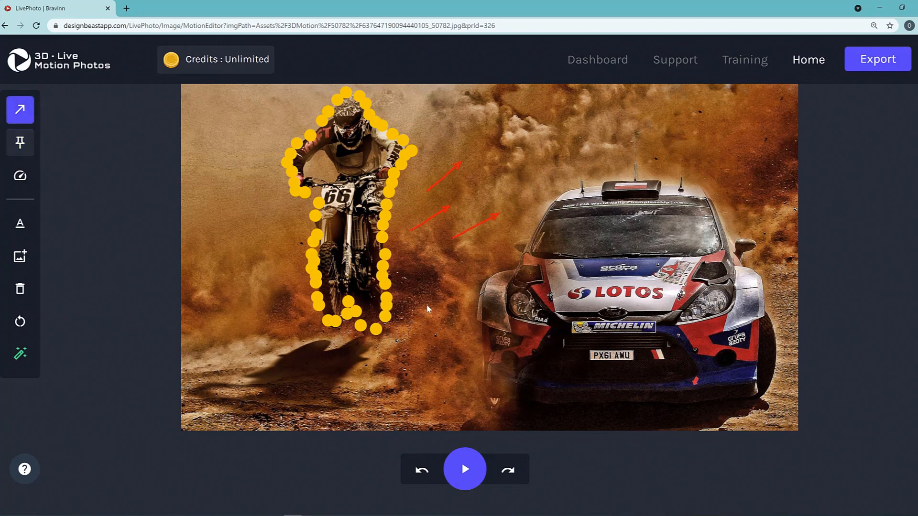
pyautogui.moveTo(245, 288); pyautogui.dragTo(282, 242)
pyautogui.moveTo(220, 233); pyautogui.dragTo(252, 201)
pyautogui.moveTo(240, 157); pyautogui.dragTo(269, 136)
pyautogui.moveTo(577, 129); pyautogui.dragTo(577, 125)
pyautogui.moveTo(497, 119); pyautogui.dragTo(552, 101)
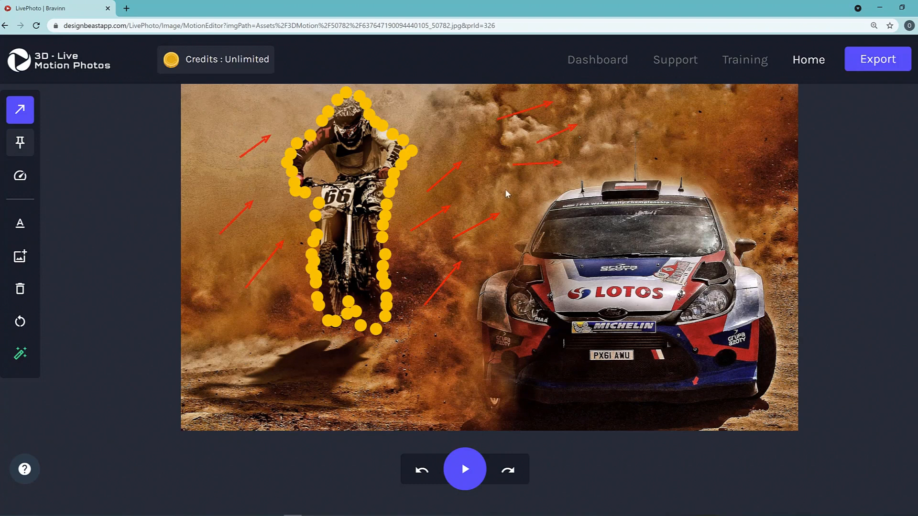
pyautogui.moveTo(505, 189); pyautogui.dragTo(539, 175)
pyautogui.moveTo(463, 119); pyautogui.dragTo(495, 103)
pyautogui.moveTo(436, 136); pyautogui.dragTo(491, 127)
pyautogui.moveTo(617, 129); pyautogui.dragTo(663, 116)
pyautogui.moveTo(749, 162); pyautogui.dragTo(783, 155)
pyautogui.moveTo(748, 198); pyautogui.dragTo(782, 186)
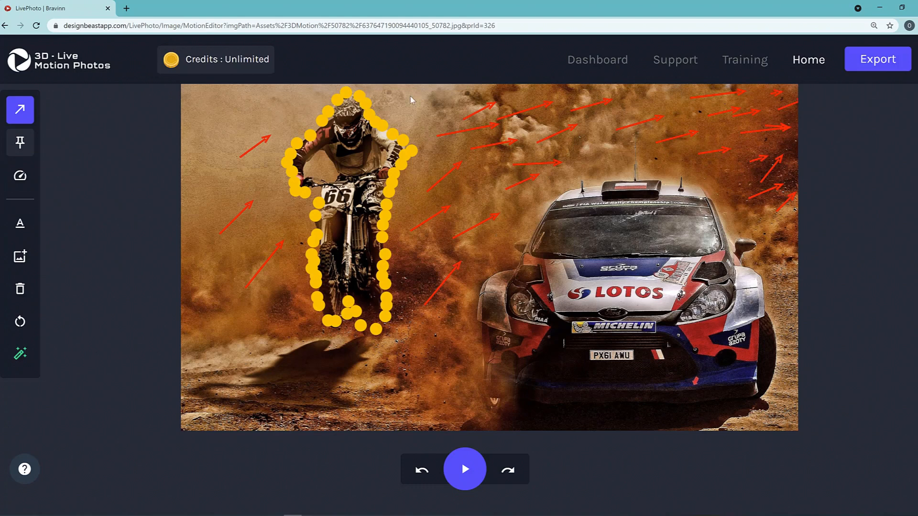
# Add more flow arrows along the top edge, in the top-left dust and over the bike's shadow
pyautogui.moveTo(411, 95); pyautogui.dragTo(461, 90)
pyautogui.moveTo(206, 112); pyautogui.dragTo(247, 99)
pyautogui.moveTo(225, 378); pyautogui.dragTo(289, 360)
pyautogui.moveTo(273, 397); pyautogui.dragTo(332, 379)
pyautogui.moveTo(429, 375); pyautogui.dragTo(455, 351)
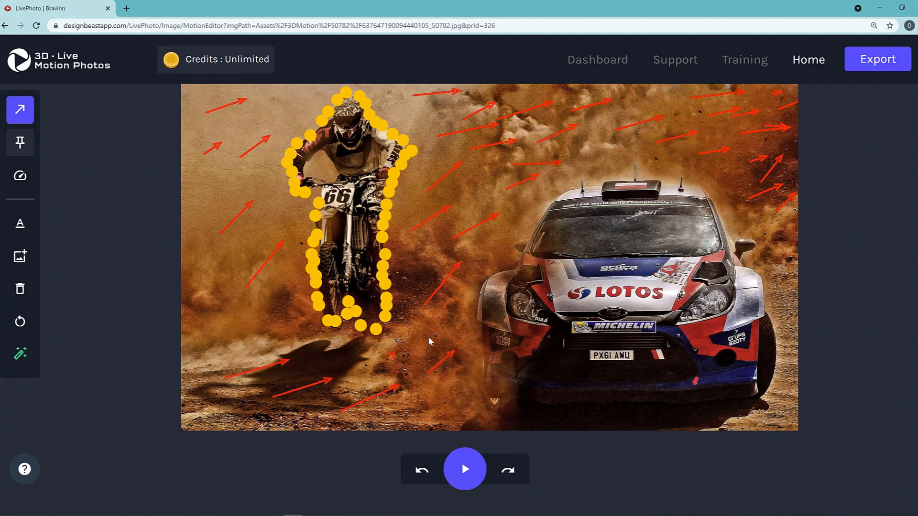
pyautogui.moveTo(215, 360); pyautogui.dragTo(303, 305)
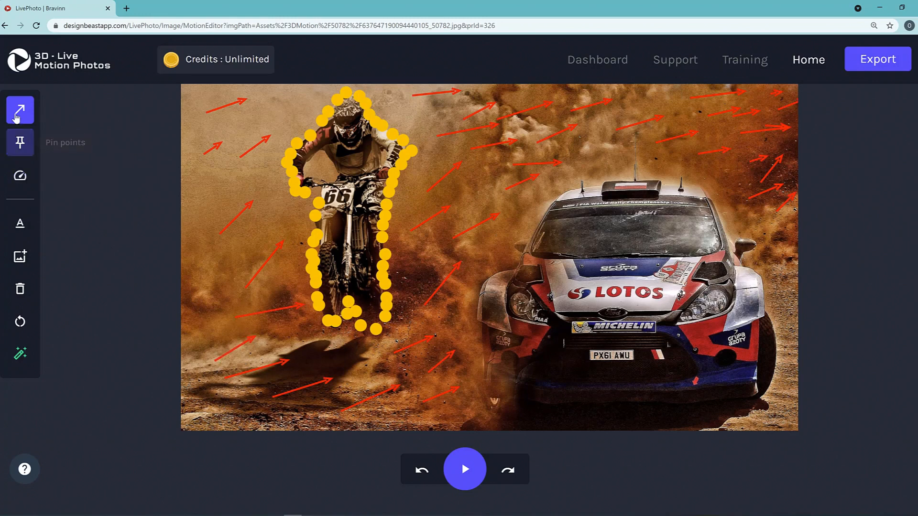
# Pin the rally car's left edge, underside and right flank in place
pyautogui.click(20, 142)
pyautogui.moveTo(543, 212)
pyautogui.mouseDown()
pyautogui.moveTo(528, 249)
pyautogui.moveTo(476, 307)
pyautogui.moveTo(480, 357)
pyautogui.mouseUp()
pyautogui.moveTo(476, 325); pyautogui.dragTo(474, 359)
pyautogui.moveTo(479, 367)
pyautogui.mouseDown()
pyautogui.moveTo(493, 416)
pyautogui.moveTo(579, 420)
pyautogui.moveTo(560, 416)
pyautogui.moveTo(691, 403)
pyautogui.moveTo(602, 418)
pyautogui.moveTo(573, 416)
pyautogui.moveTo(764, 397)
pyautogui.moveTo(776, 354)
pyautogui.moveTo(760, 273)
pyautogui.moveTo(744, 256)
pyautogui.moveTo(757, 249)
pyautogui.moveTo(723, 216)
pyautogui.mouseUp()
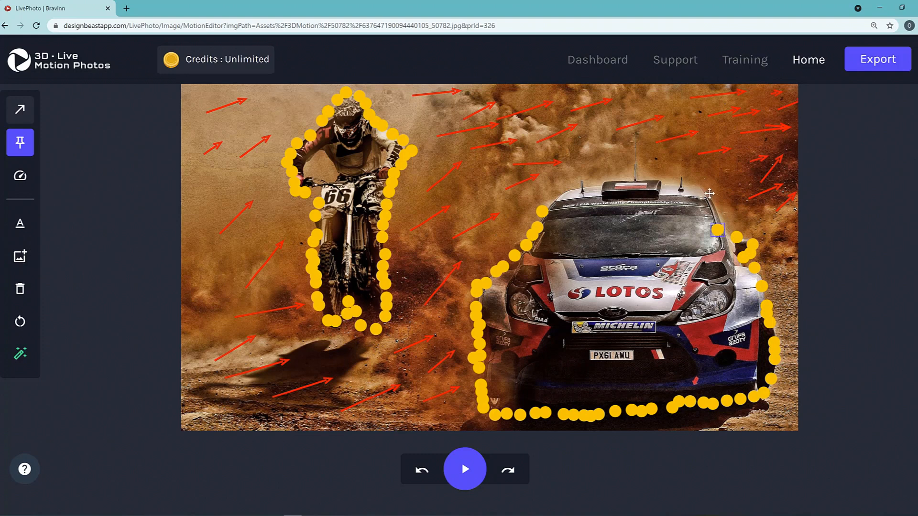
# Pin the car's windshield edge from its right side up to the roof
pyautogui.click(723, 214)
pyautogui.click(713, 200)
pyautogui.click(710, 193)
pyautogui.click(698, 191)
pyautogui.click(730, 234)
pyautogui.click(723, 225)
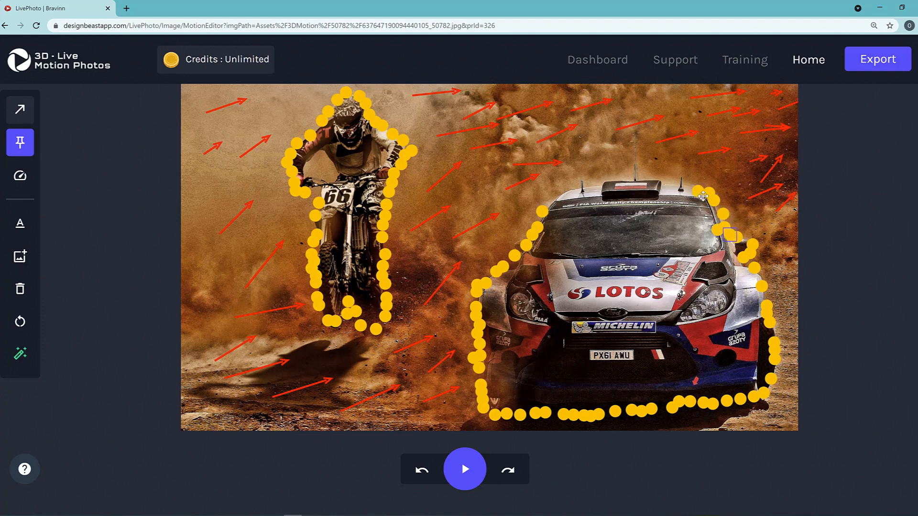
pyautogui.click(662, 182)
# Pin across the roof leftward to its left corner, closing the car's outline
pyautogui.click(676, 186)
pyautogui.click(643, 186)
pyautogui.click(634, 182)
pyautogui.click(617, 182)
pyautogui.click(605, 182)
pyautogui.click(587, 184)
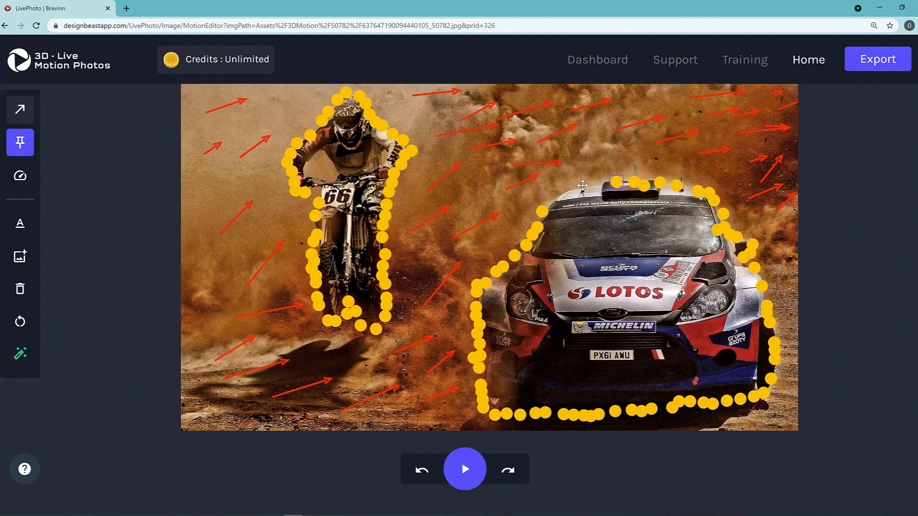
pyautogui.click(575, 188)
pyautogui.click(561, 194)
pyautogui.click(552, 202)
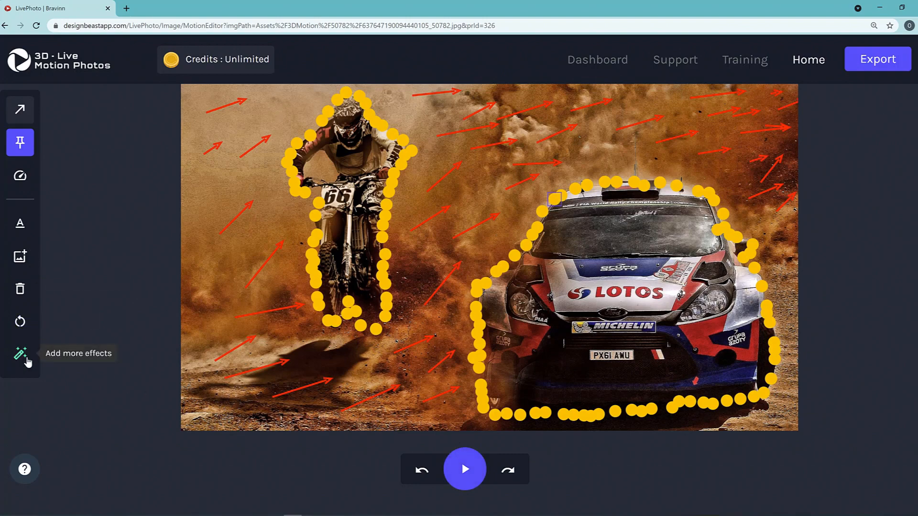
# Apply the Snow Effect and then the Smoke Effect from the effects gallery to the rally photo
pyautogui.click(27, 362)
pyautogui.scroll(-2, 473, 219)
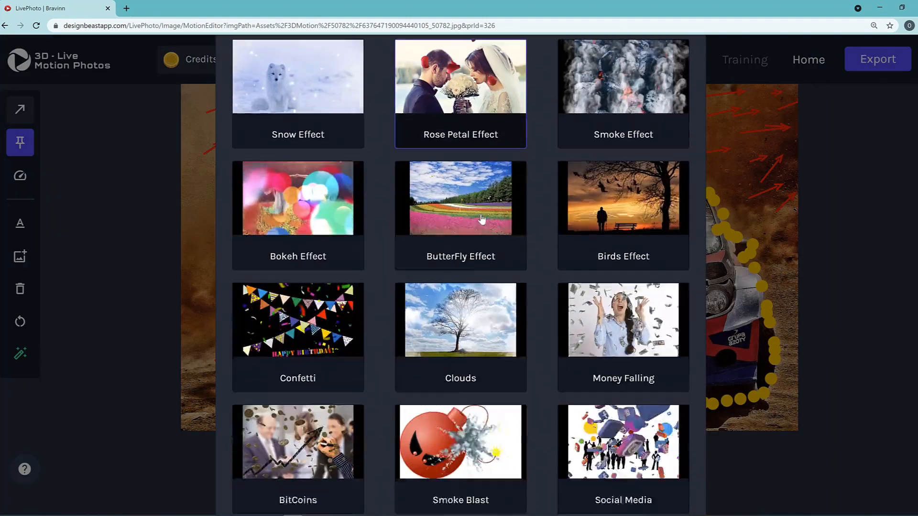
pyautogui.scroll(-6, 331, 306)
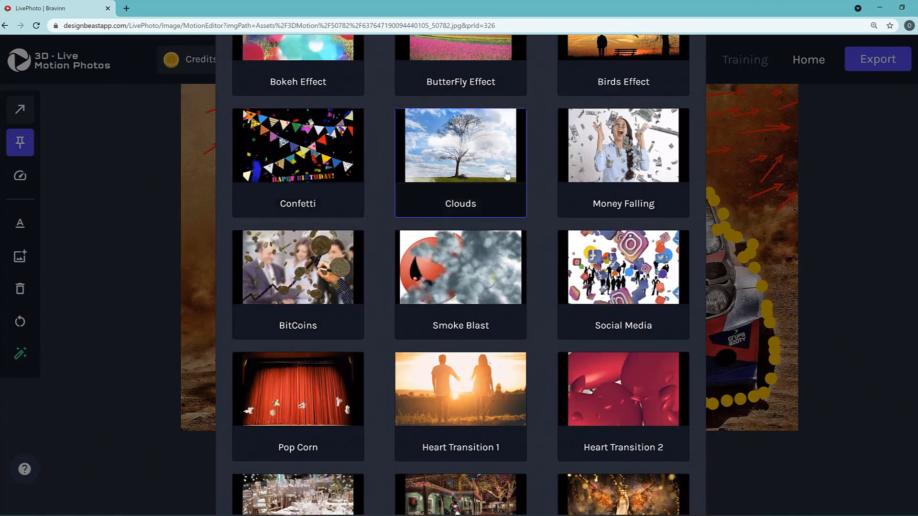
pyautogui.scroll(-4, 526, 344)
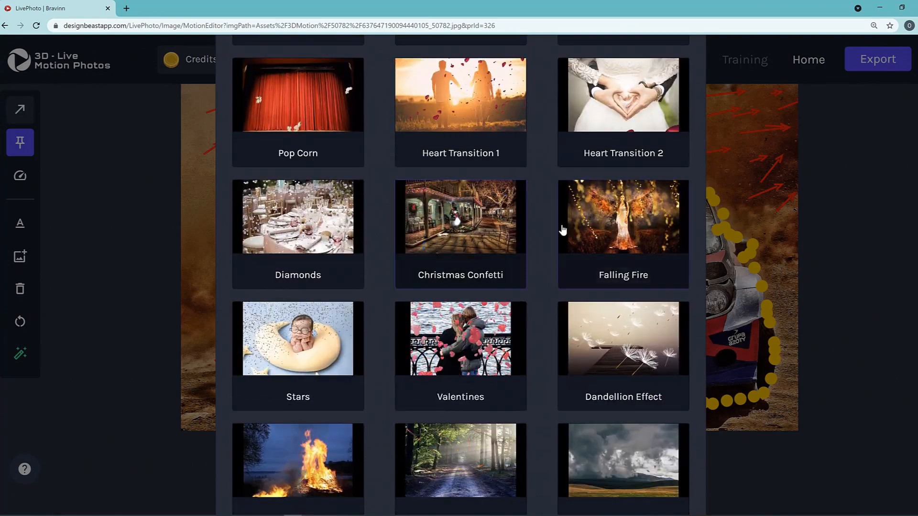
pyautogui.scroll(12, 537, 362)
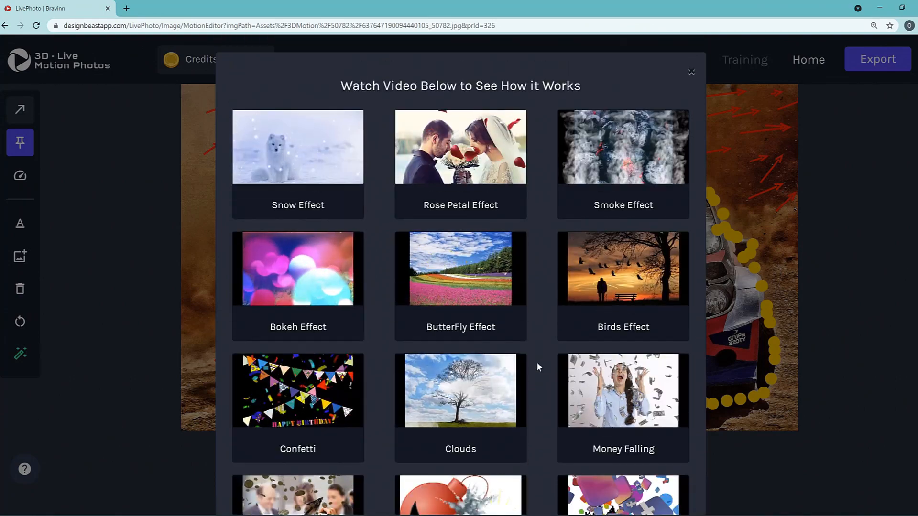
pyautogui.click(303, 157)
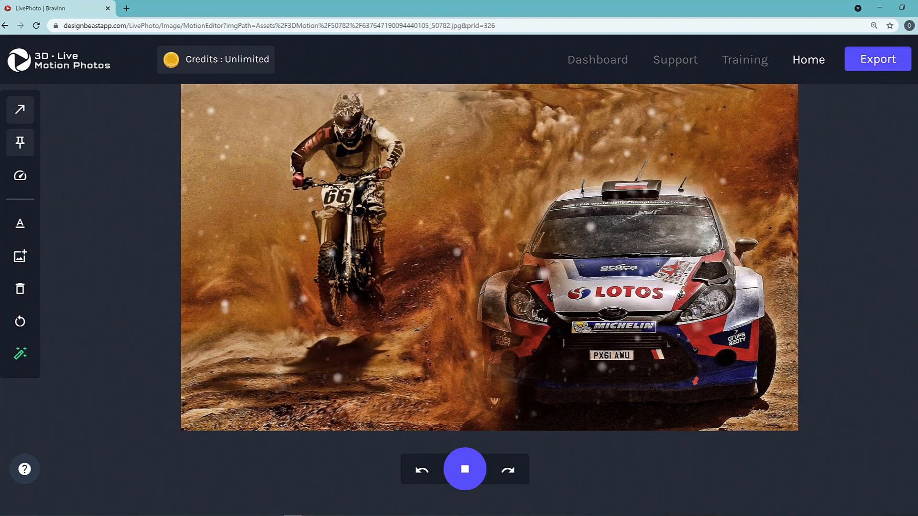
pyautogui.click(20, 353)
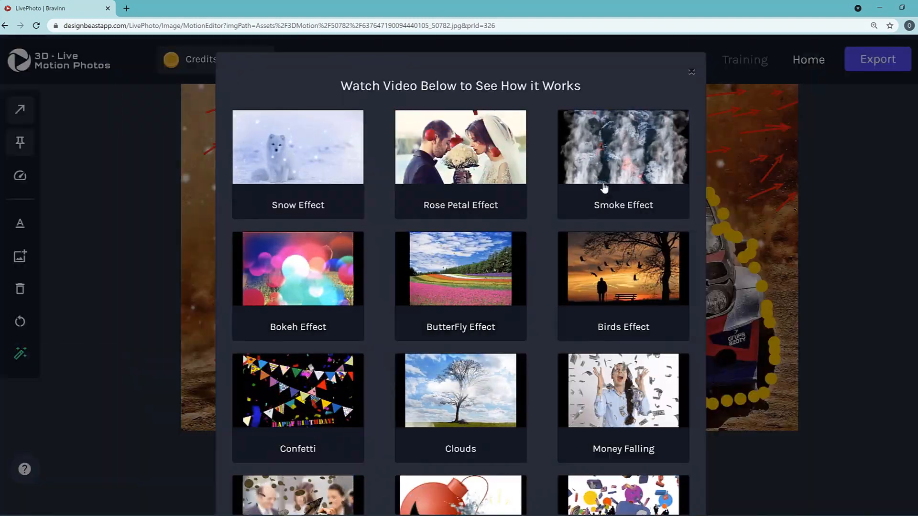
pyautogui.click(608, 168)
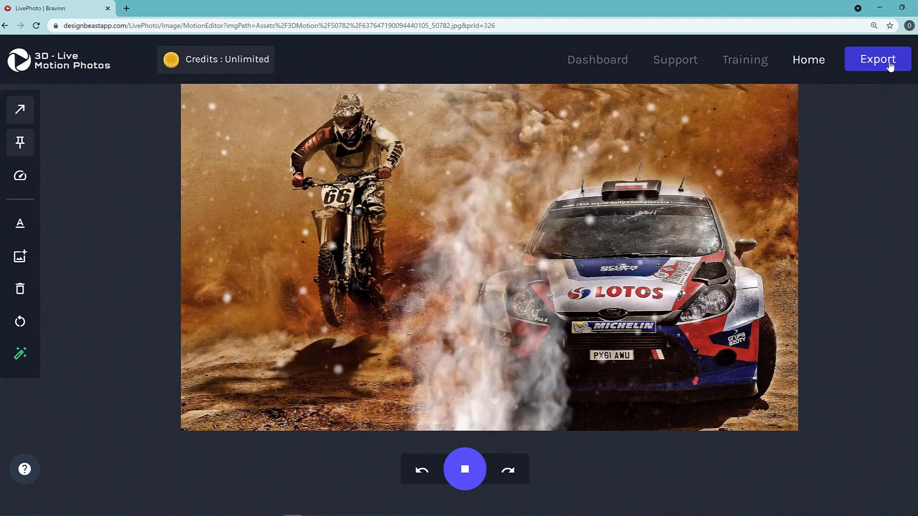
# Stop the effect preview and request the Dashboard, raising the lose-changes warning
pyautogui.click(526, 245)
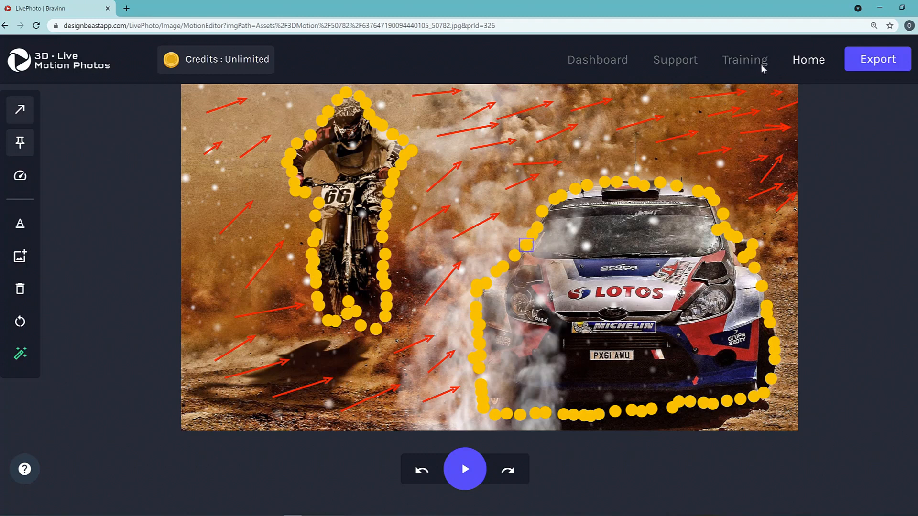
pyautogui.click(606, 61)
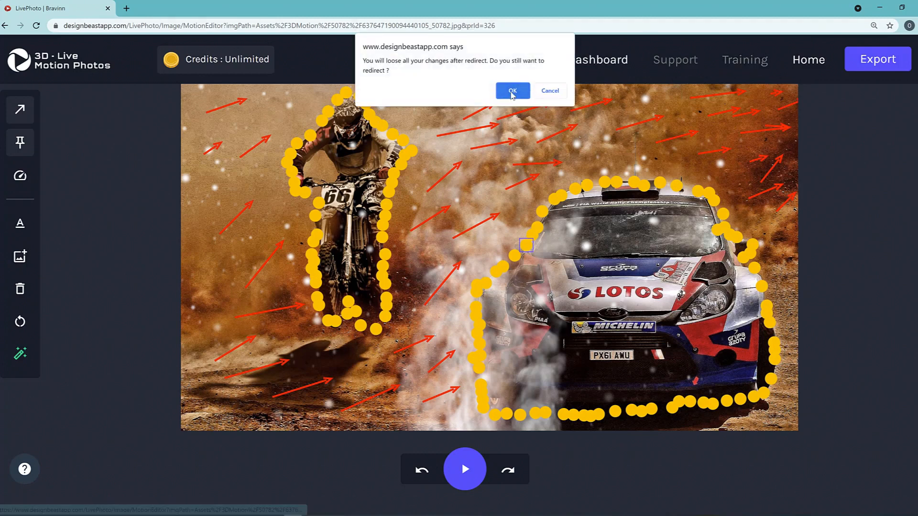
# Confirm leaving the motion editor and launch Magic Object Remover from the dashboard cards
pyautogui.click(510, 92)
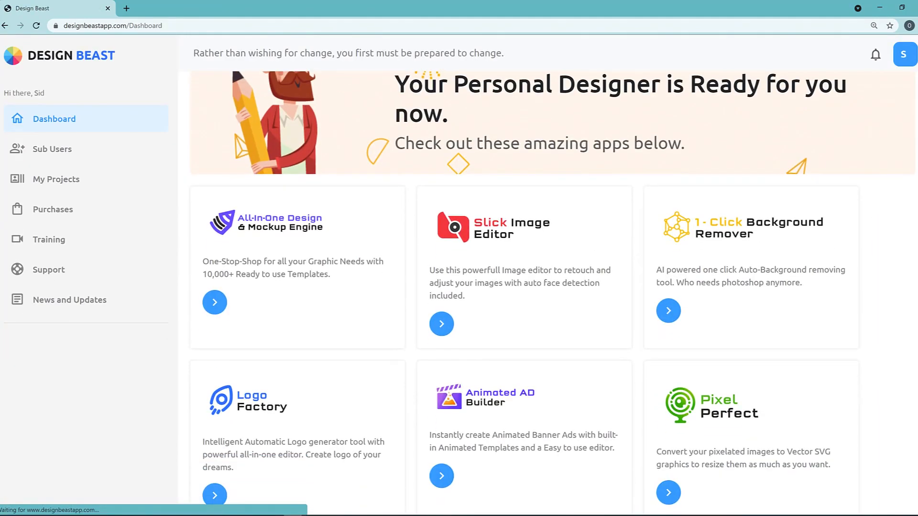
pyautogui.scroll(-2, 800, 261)
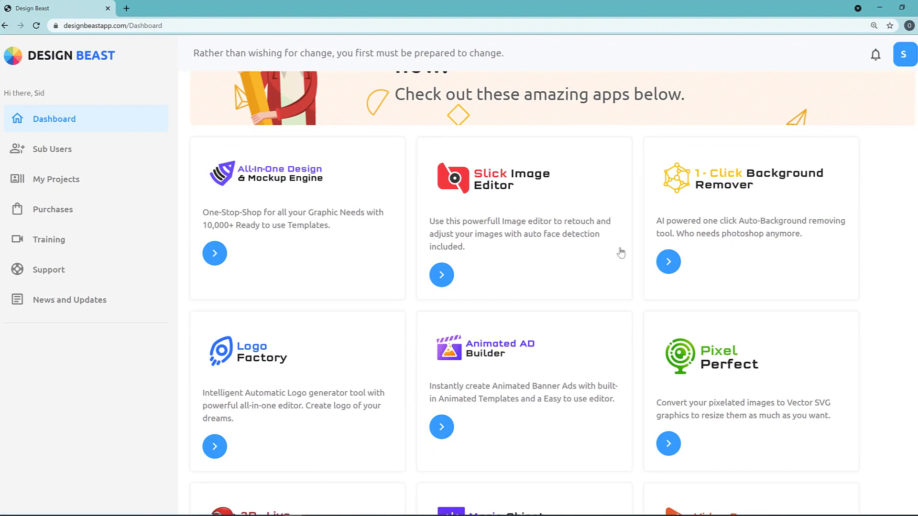
pyautogui.scroll(-2, 531, 239)
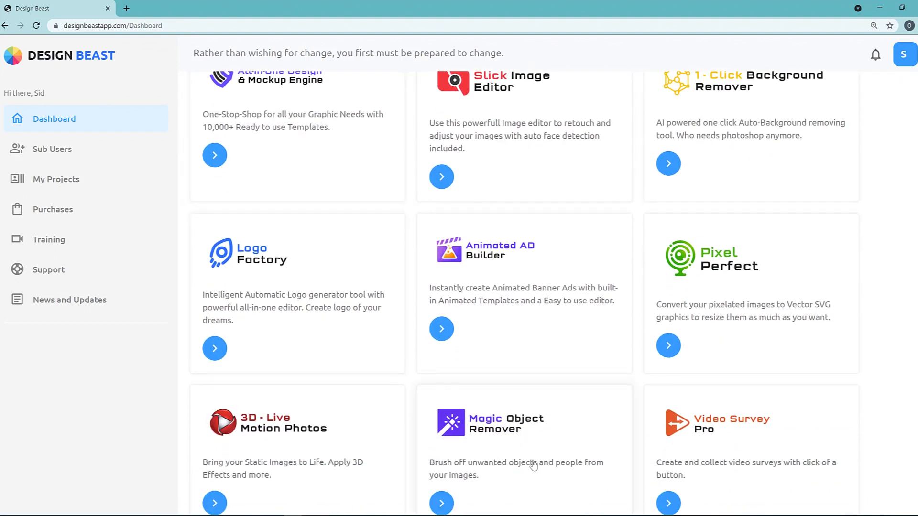
pyautogui.click(441, 503)
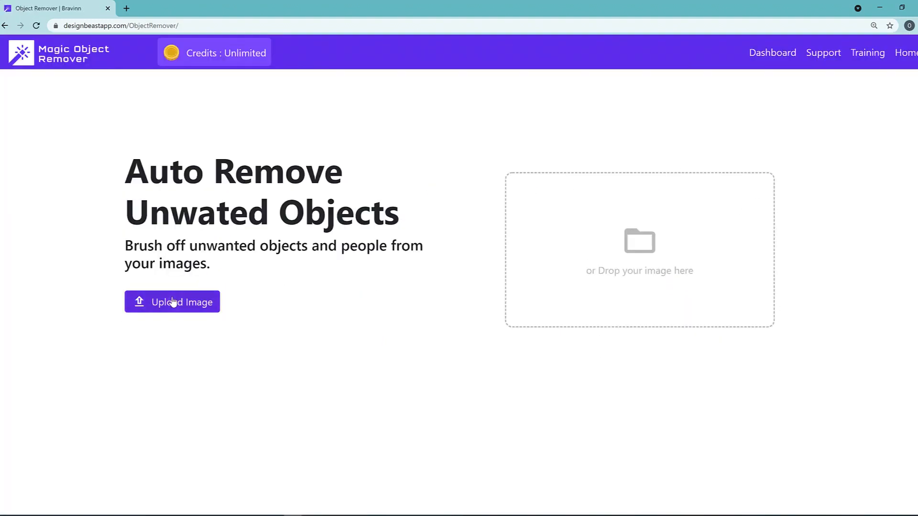
# Upload the beach photo of the older couple walking along the shore
pyautogui.moveTo(148, 174); pyautogui.dragTo(334, 218)
pyautogui.click(366, 268)
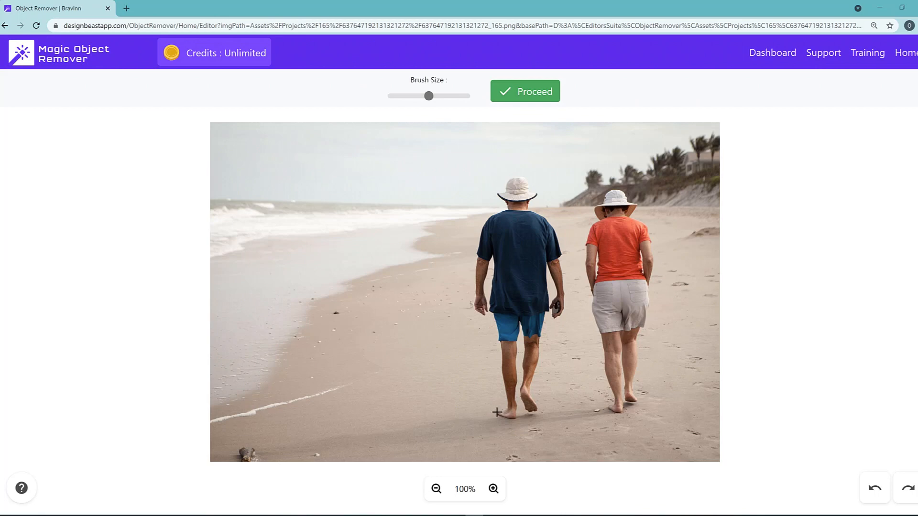
# Enlarge the brush and paint the red removal mask over the man, including his feet
pyautogui.moveTo(428, 96); pyautogui.dragTo(458, 96)
pyautogui.moveTo(484, 227)
pyautogui.mouseDown()
pyautogui.moveTo(479, 271)
pyautogui.moveTo(503, 413)
pyautogui.moveTo(523, 397)
pyautogui.moveTo(528, 330)
pyautogui.moveTo(555, 295)
pyautogui.moveTo(554, 235)
pyautogui.moveTo(520, 191)
pyautogui.moveTo(490, 227)
pyautogui.moveTo(513, 361)
pyautogui.moveTo(540, 248)
pyautogui.moveTo(511, 235)
pyautogui.moveTo(517, 299)
pyautogui.mouseUp()
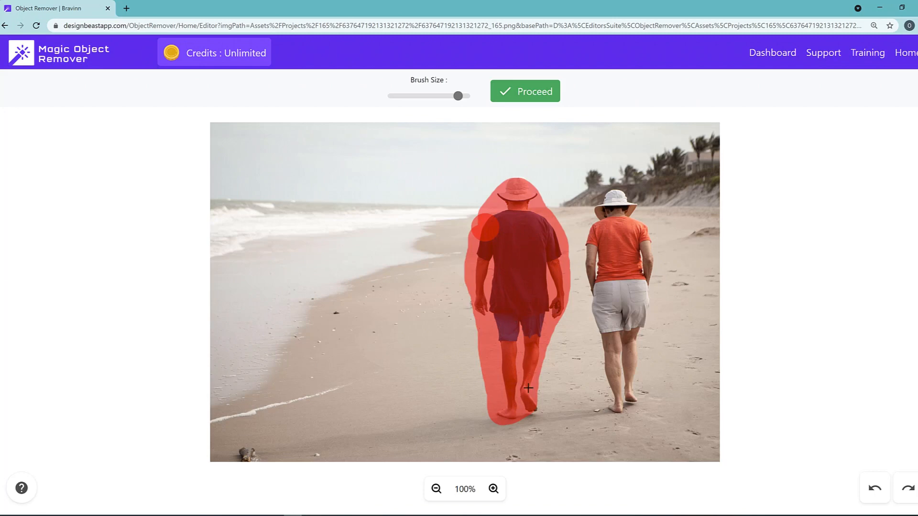
pyautogui.moveTo(529, 417)
pyautogui.mouseDown()
pyautogui.moveTo(537, 408)
pyautogui.moveTo(506, 414)
pyautogui.mouseUp()
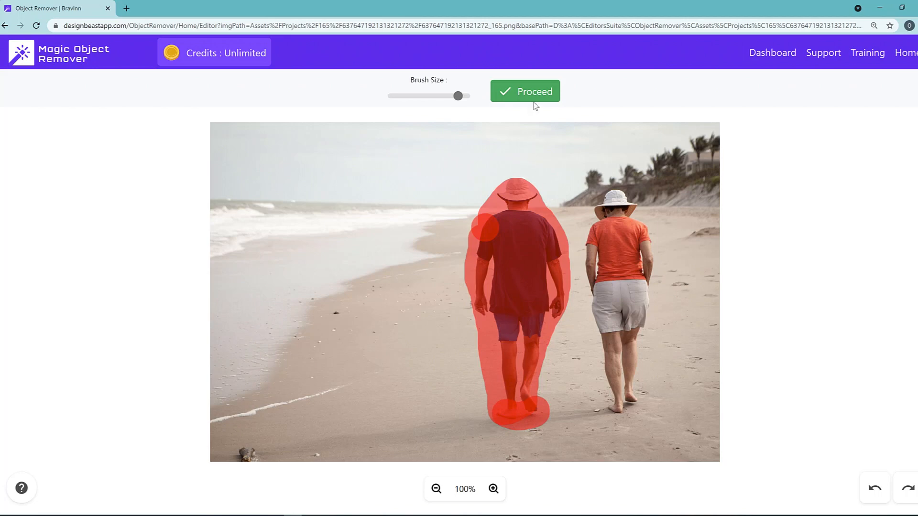
# Proceed to erase the masked man, leaving only the woman, then head for Dashboard
pyautogui.click(540, 99)
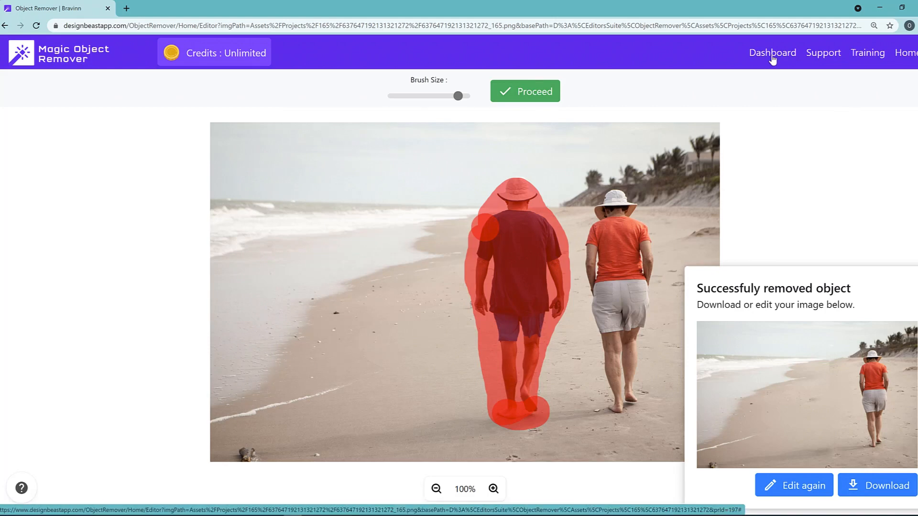
pyautogui.click(773, 58)
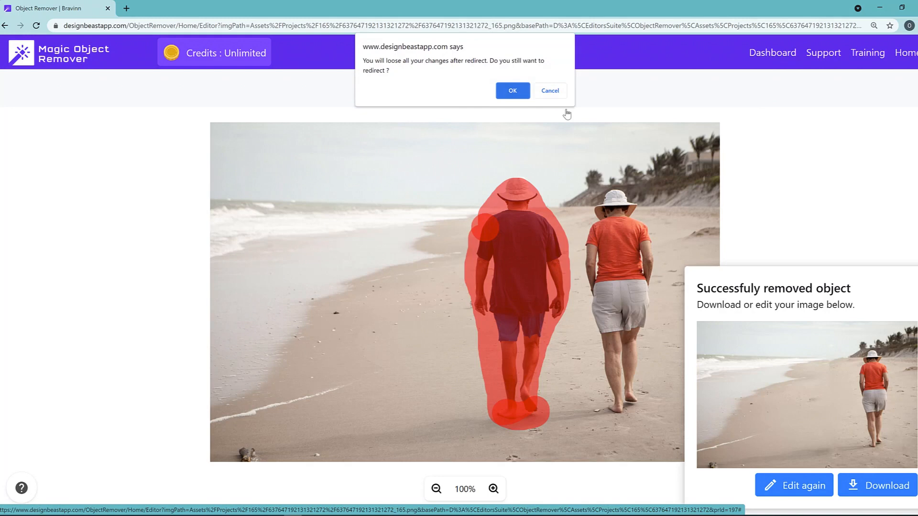
# Confirm leaving and open Slick Image Editor from the dashboard cards with the desert portrait
pyautogui.click(506, 92)
pyautogui.scroll(-1, 641, 301)
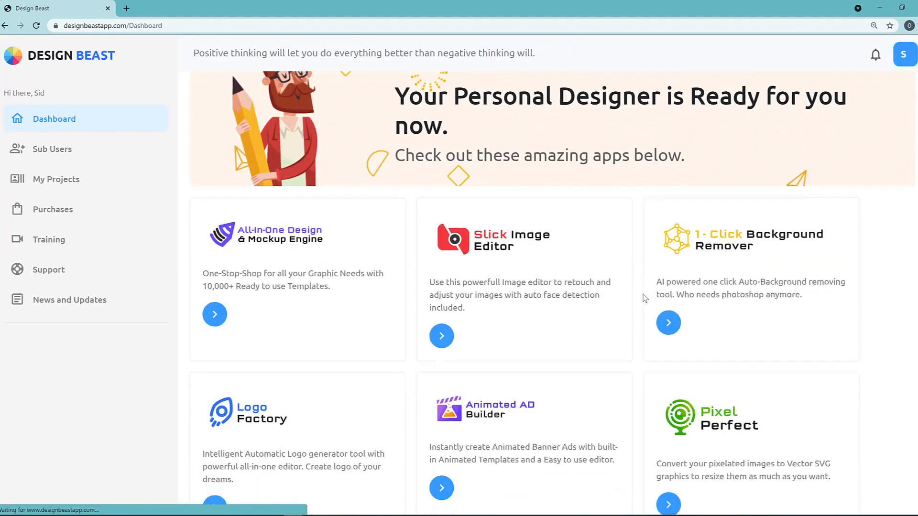
pyautogui.scroll(-4, 644, 299)
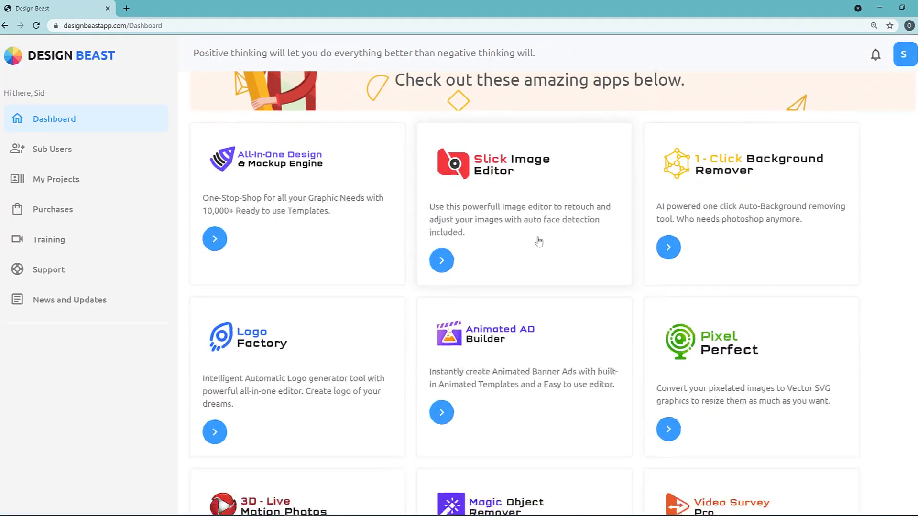
pyautogui.scroll(-1, 476, 232)
pyautogui.scroll(3, 475, 232)
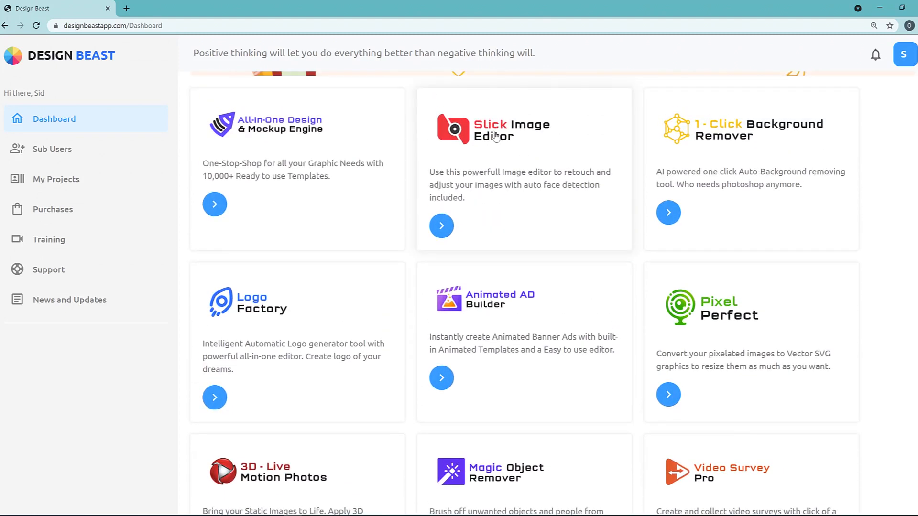
pyautogui.click(497, 136)
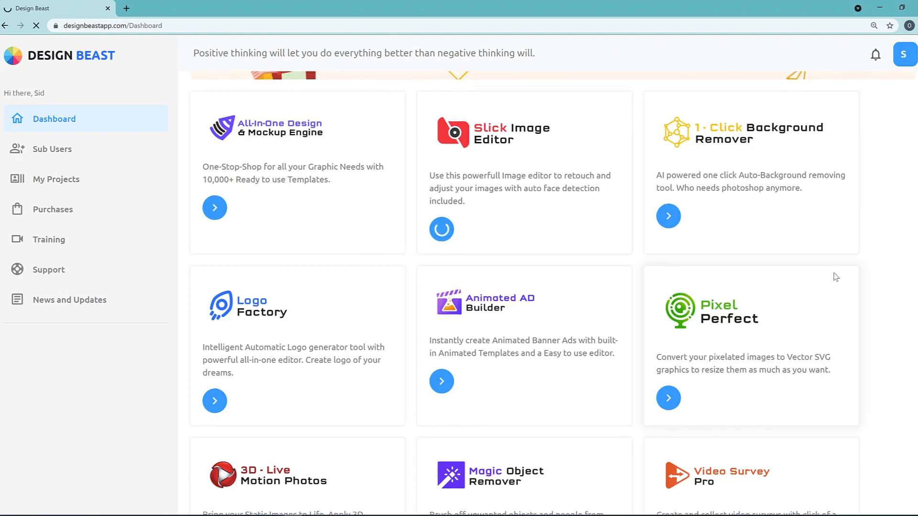
pyautogui.scroll(3, 834, 275)
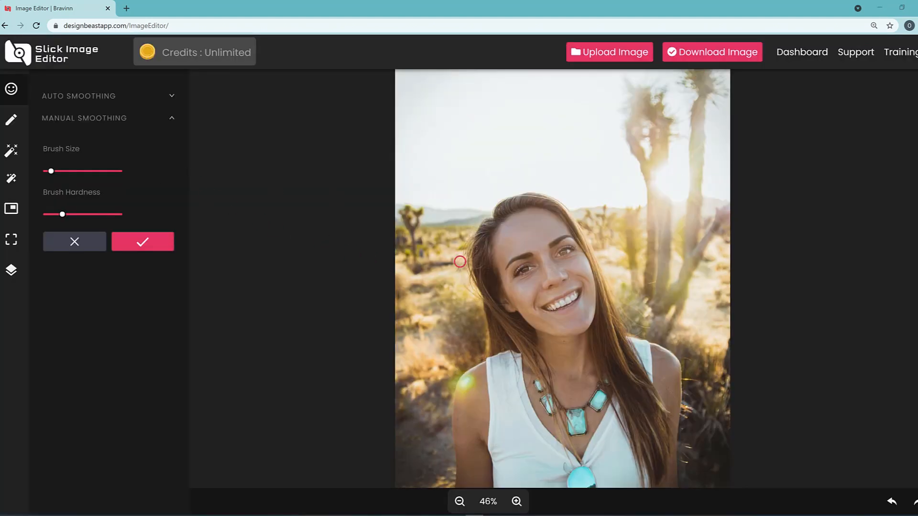
# Expand and collapse the Auto Smoothing settings twice, leaving them unchanged
pyautogui.click(171, 98)
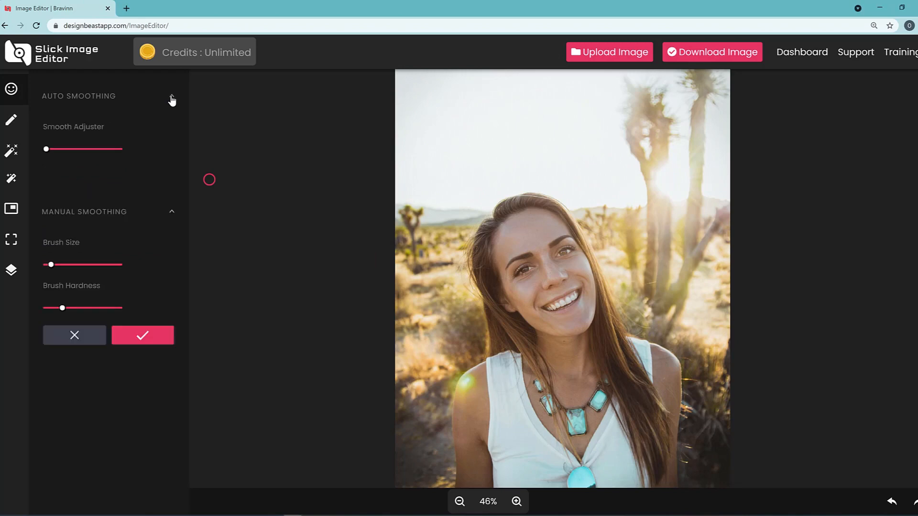
pyautogui.click(171, 98)
pyautogui.click(172, 101)
pyautogui.click(172, 98)
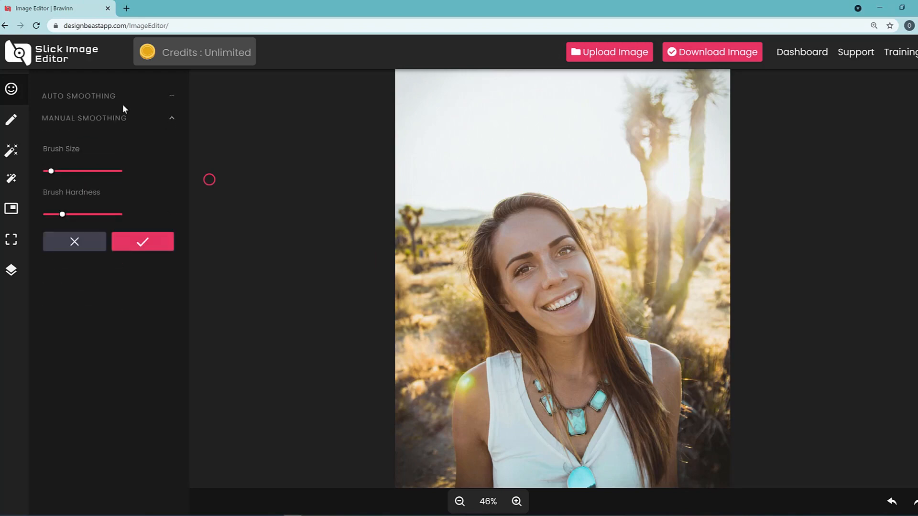
# Preview the Resize settings for the 1200 x 1500 px portrait, then cancel back to the Edit panel
pyautogui.click(11, 119)
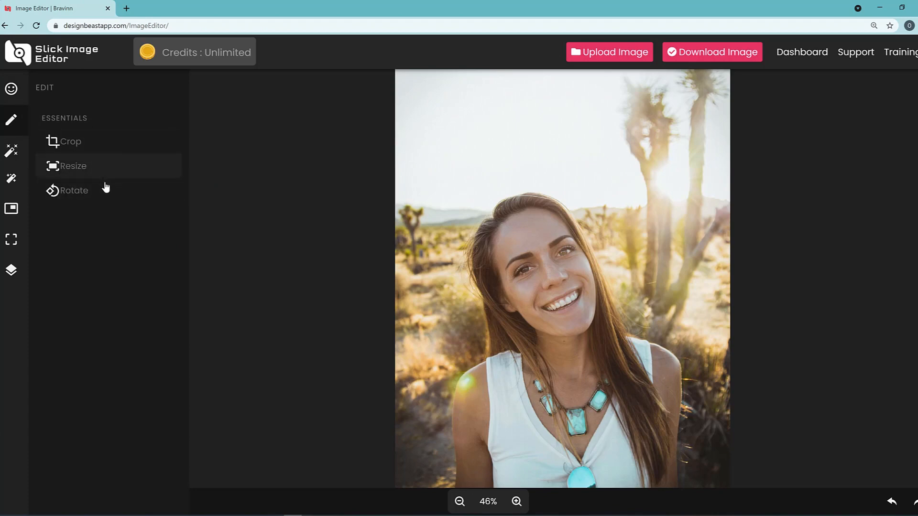
pyautogui.click(77, 167)
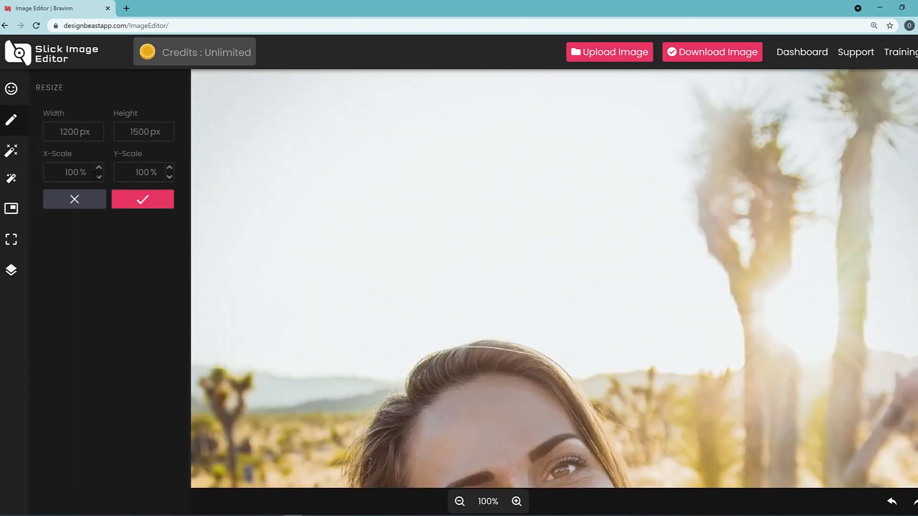
pyautogui.click(90, 204)
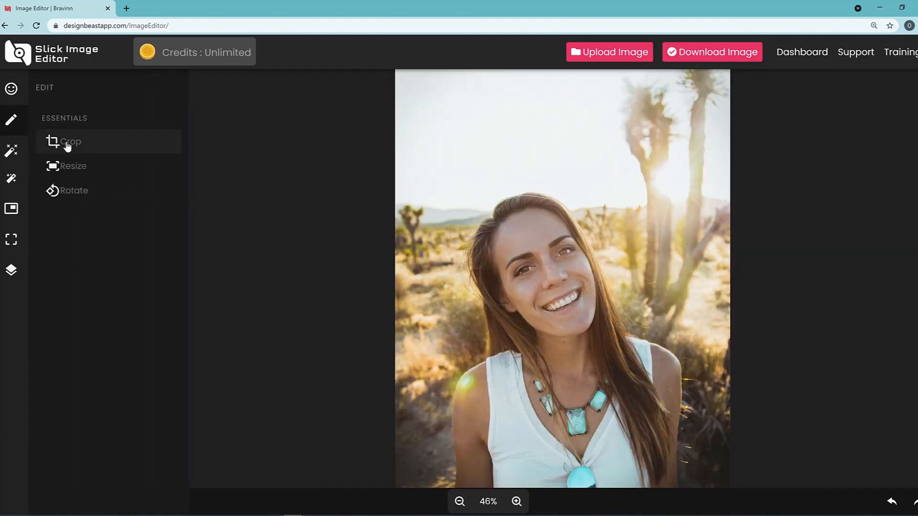
# Preview 4:3, 1:1, 2:3 and 16:9 crop frames, then return to Smoothing without cropping
pyautogui.click(67, 143)
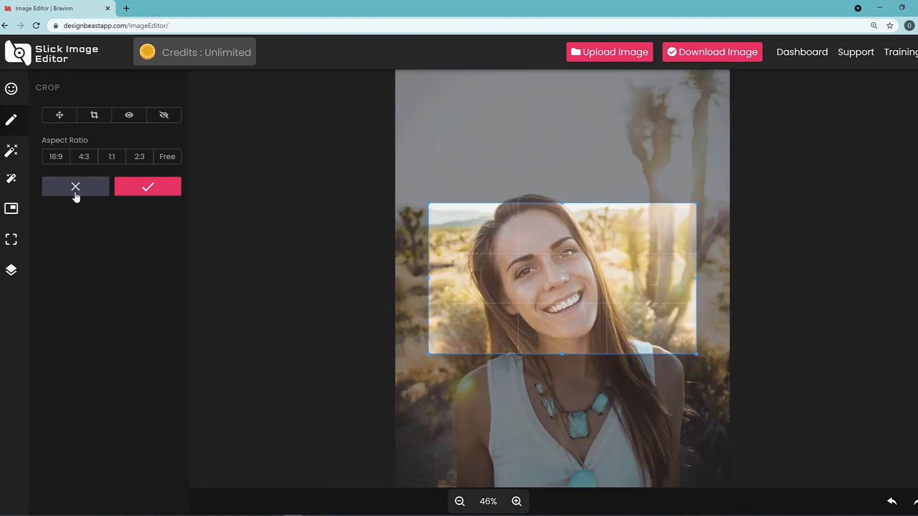
pyautogui.click(83, 159)
pyautogui.click(122, 160)
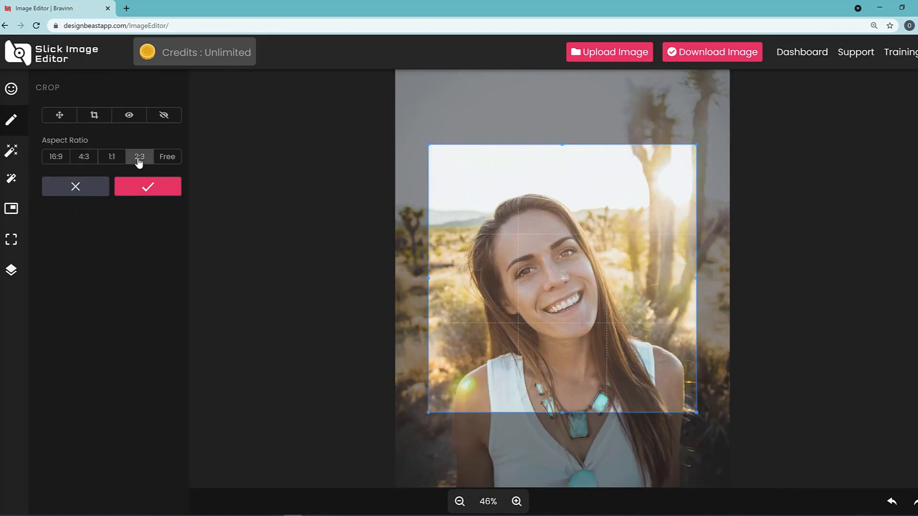
pyautogui.click(139, 158)
pyautogui.click(55, 158)
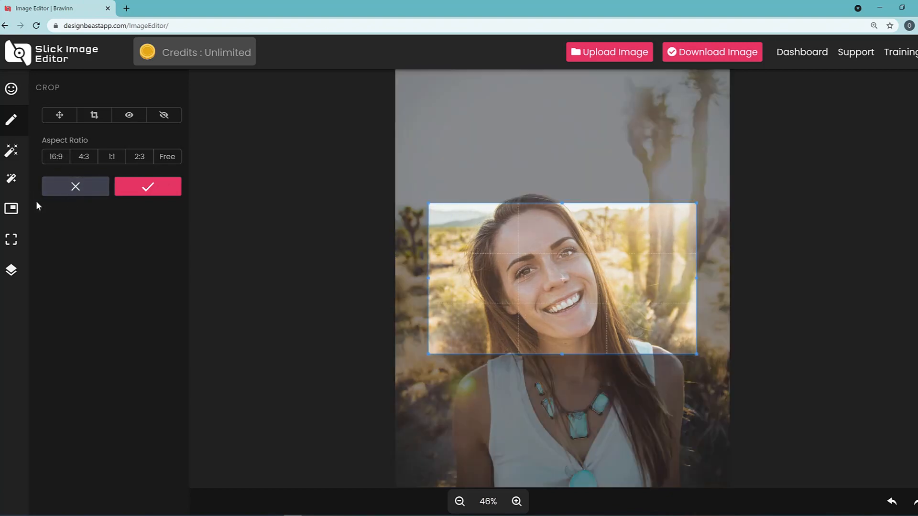
pyautogui.click(11, 90)
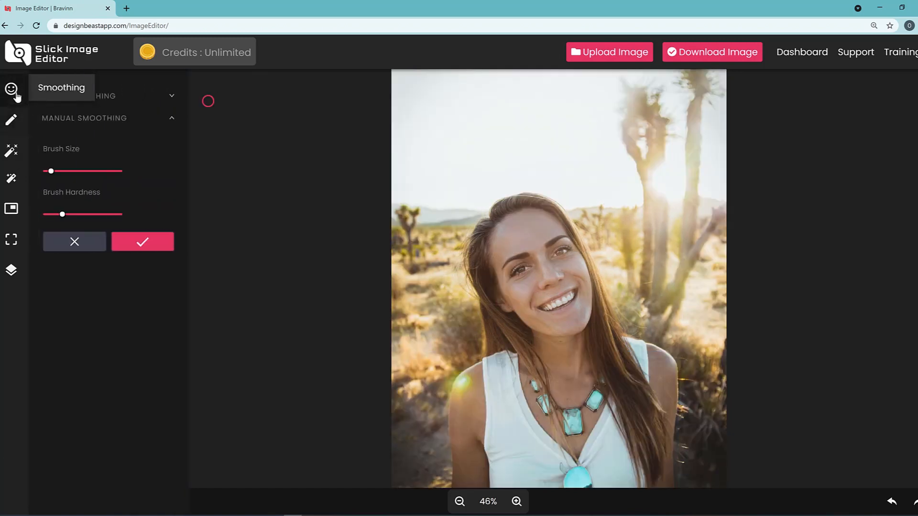
# Look over the Object aware crop and Social media crop options, then go back to Smoothing
pyautogui.click(11, 209)
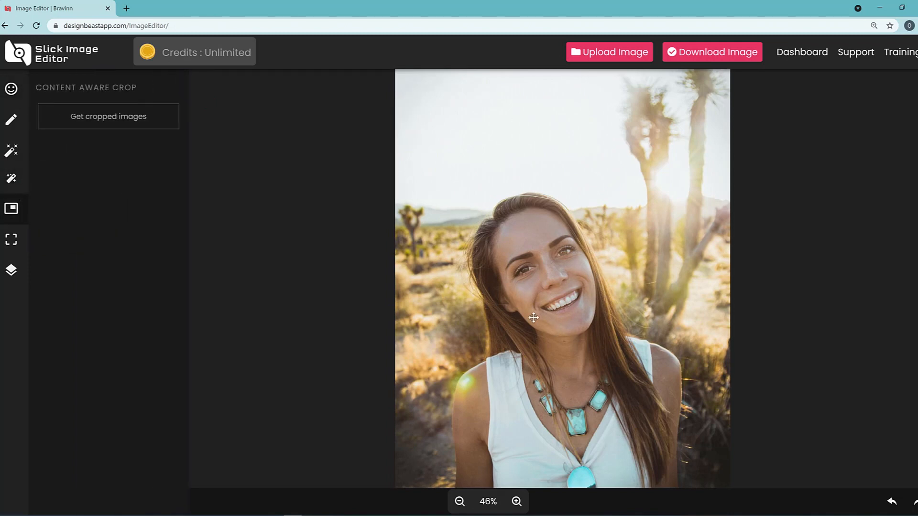
pyautogui.click(16, 245)
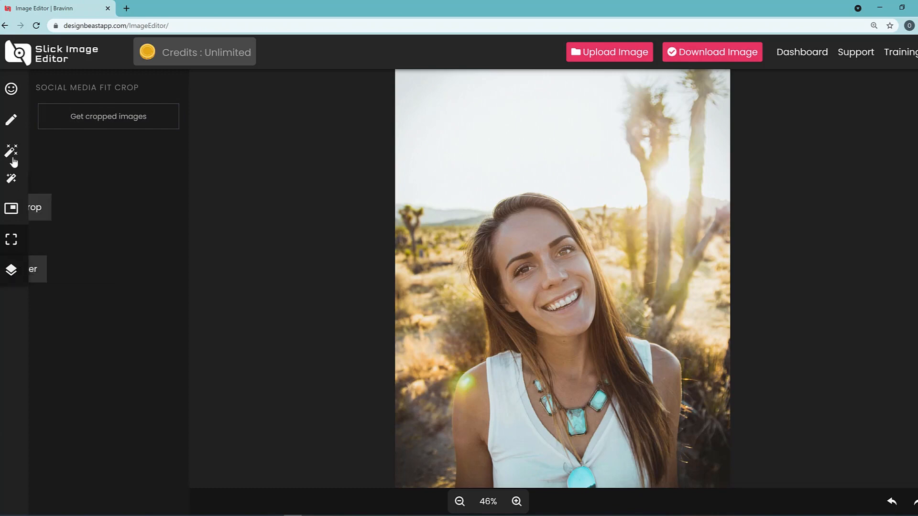
pyautogui.click(14, 91)
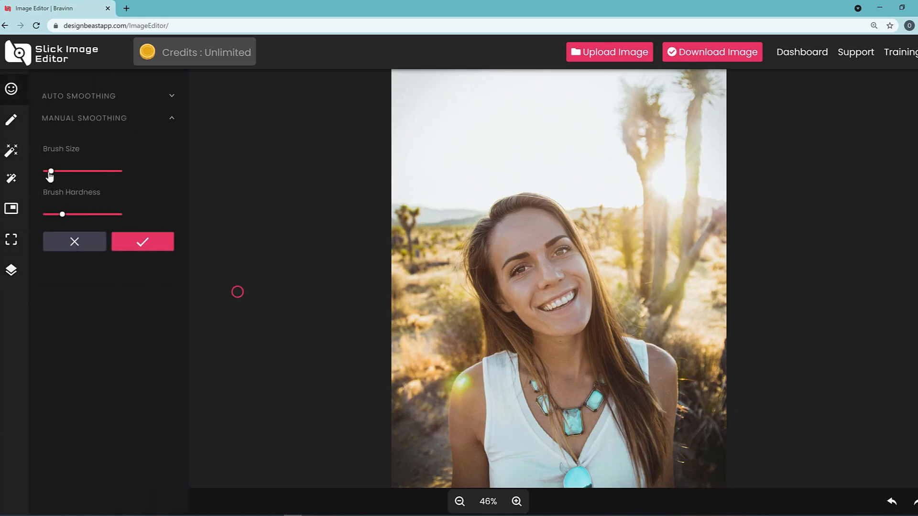
# Enlarge the manual smoothing brush, expand Auto Smoothing, and bring up the Effect gallery
pyautogui.moveTo(50, 175)
pyautogui.mouseDown()
pyautogui.moveTo(62, 175)
pyautogui.moveTo(54, 152)
pyautogui.moveTo(124, 159)
pyautogui.moveTo(46, 153)
pyautogui.mouseUp()
pyautogui.click(171, 96)
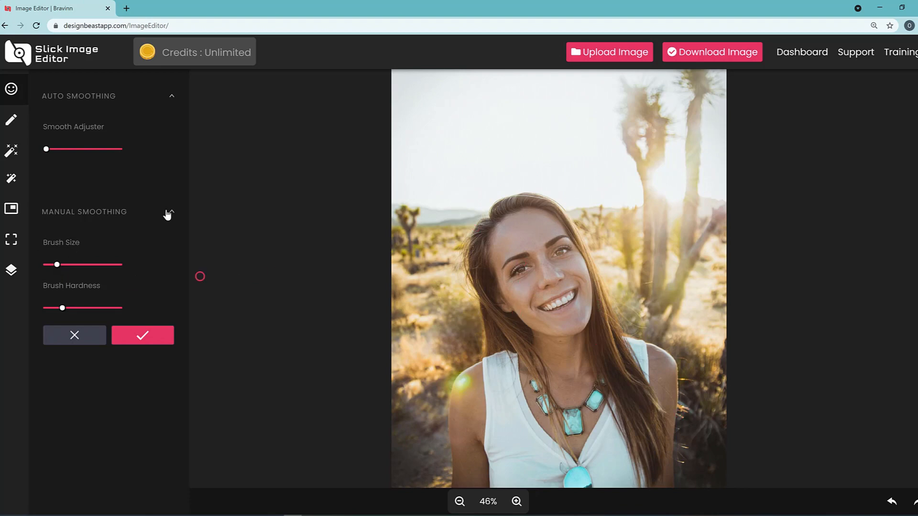
pyautogui.click(12, 151)
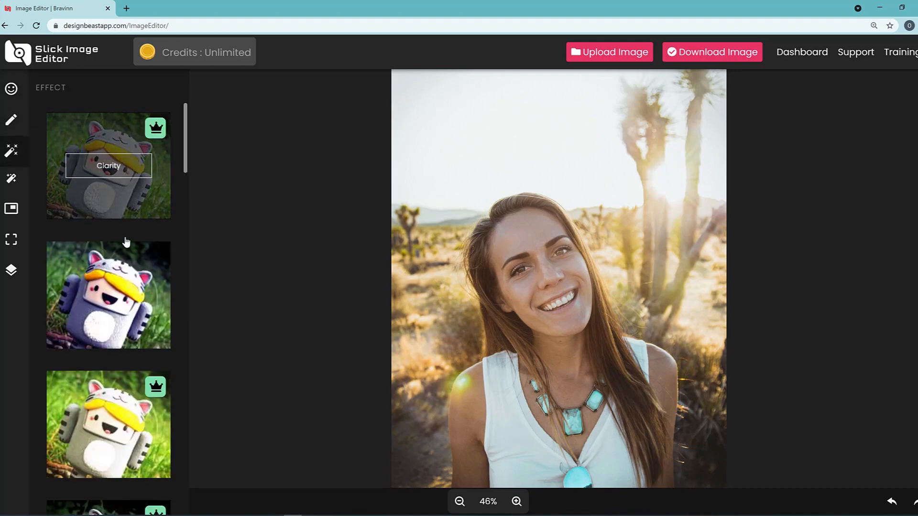
# Try the Glowing Sun and a pink-toned effect, then leave for Smoothing without applying either
pyautogui.scroll(-1, 120, 239)
pyautogui.click(116, 284)
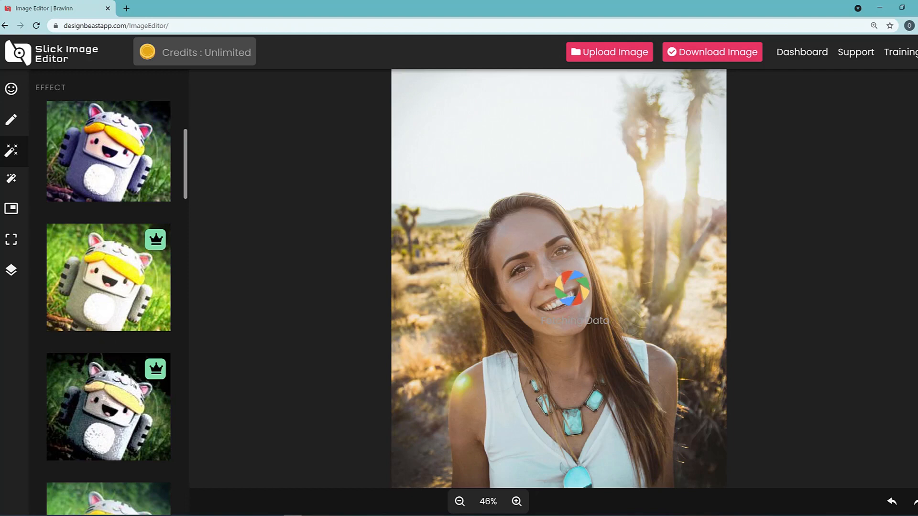
pyautogui.scroll(-3, 150, 257)
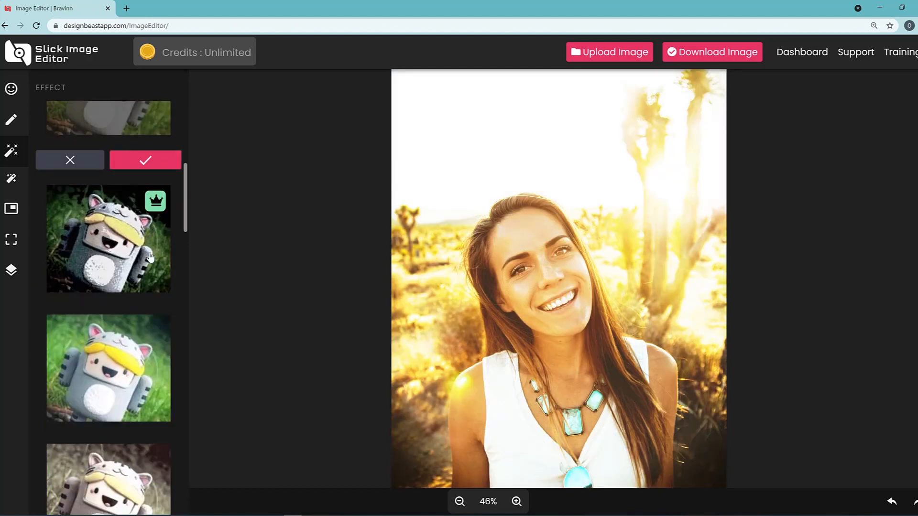
pyautogui.scroll(-2, 149, 259)
pyautogui.scroll(-5, 130, 311)
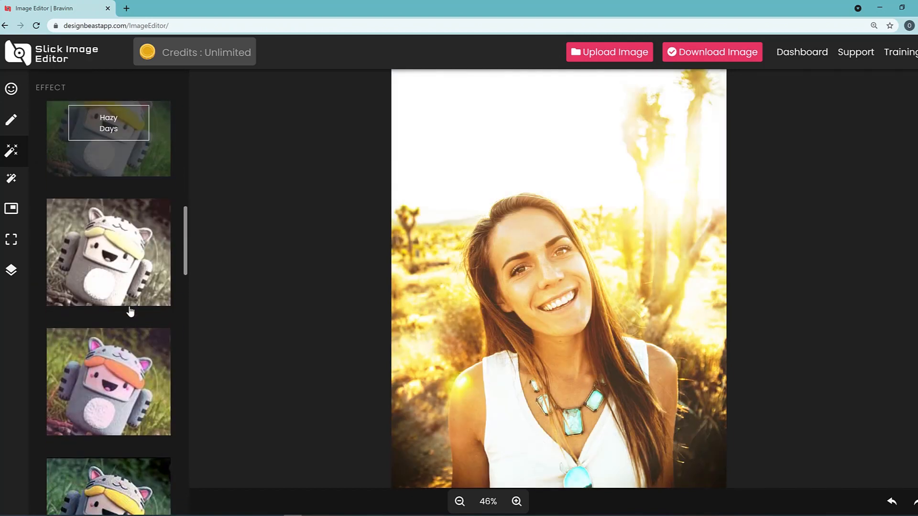
pyautogui.scroll(3, 134, 357)
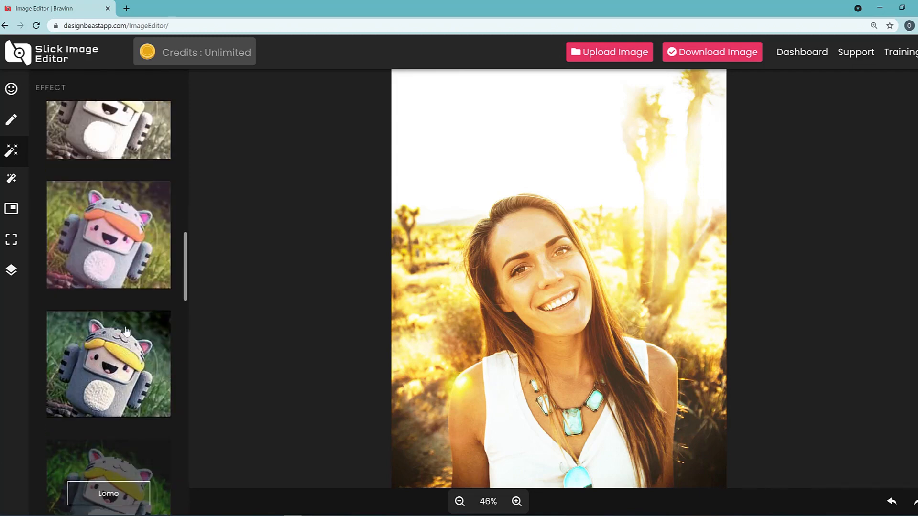
pyautogui.click(114, 236)
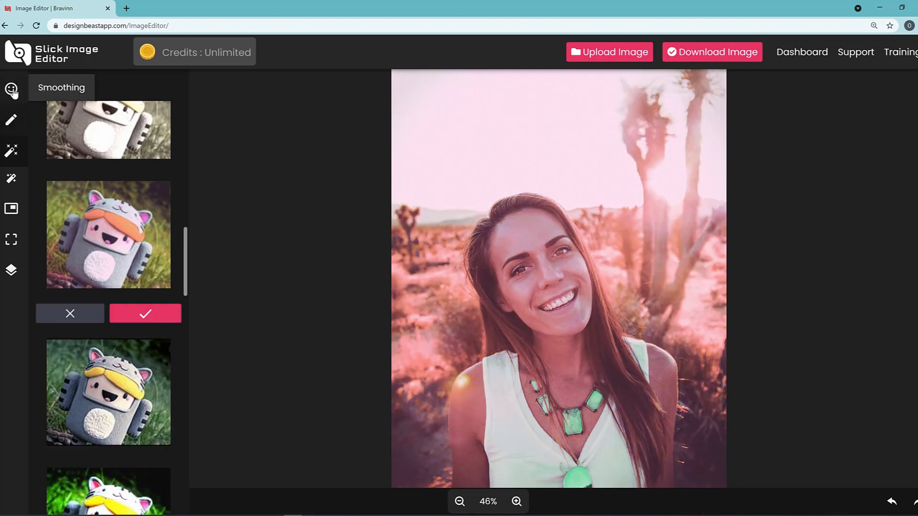
pyautogui.click(11, 89)
# Accept the Image Enhancement highlights, contrast and saturation at their default levels
pyautogui.click(14, 184)
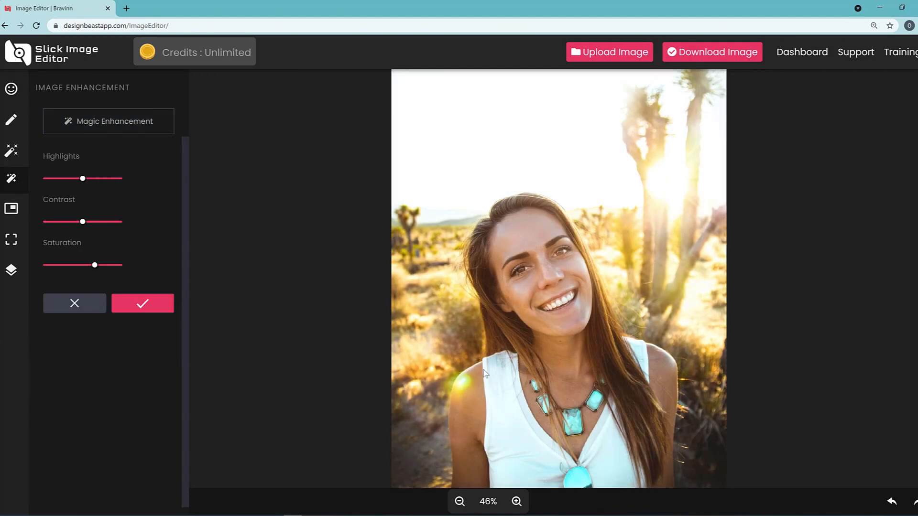
pyautogui.click(142, 303)
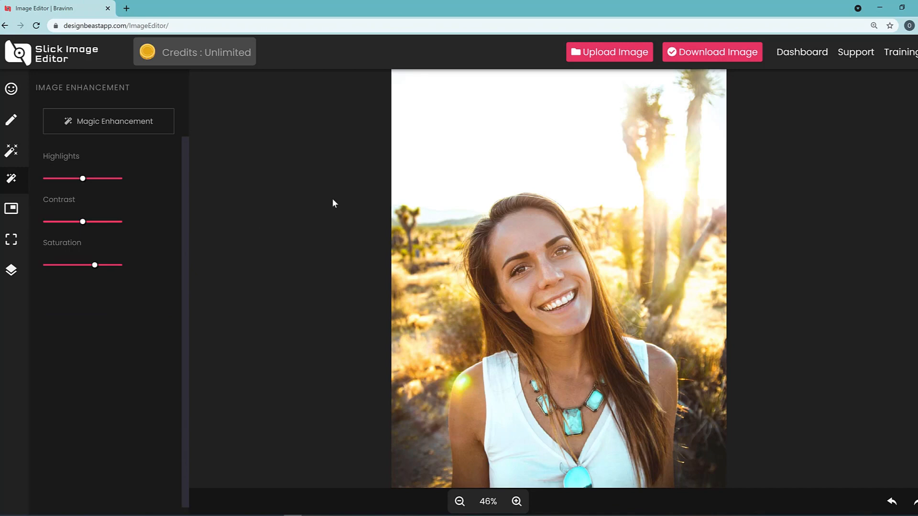